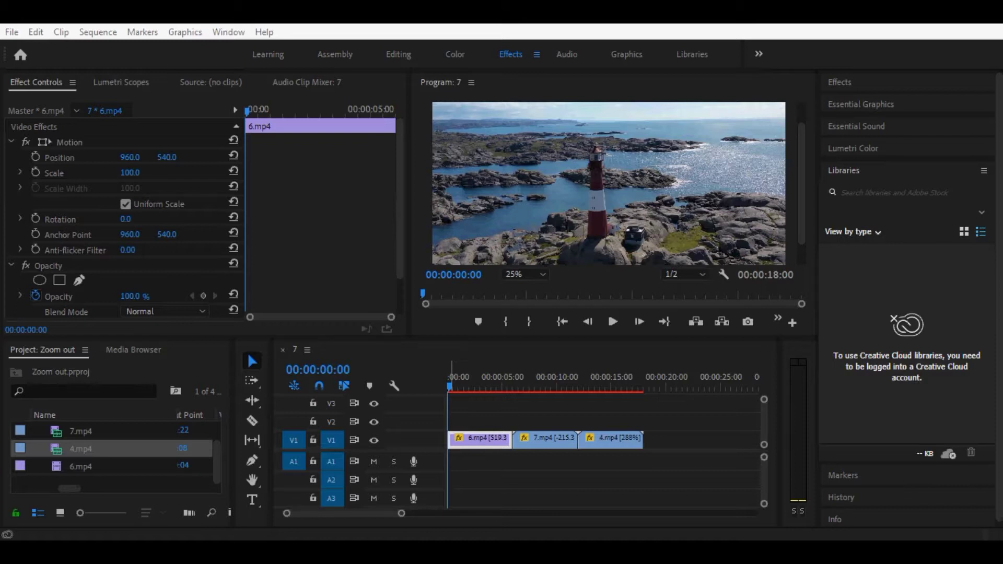
# Add a new 1920×1080, 25 fps Adjustment Layer to the project bin
pyautogui.click(128, 478)
pyautogui.rightClick(128, 478)
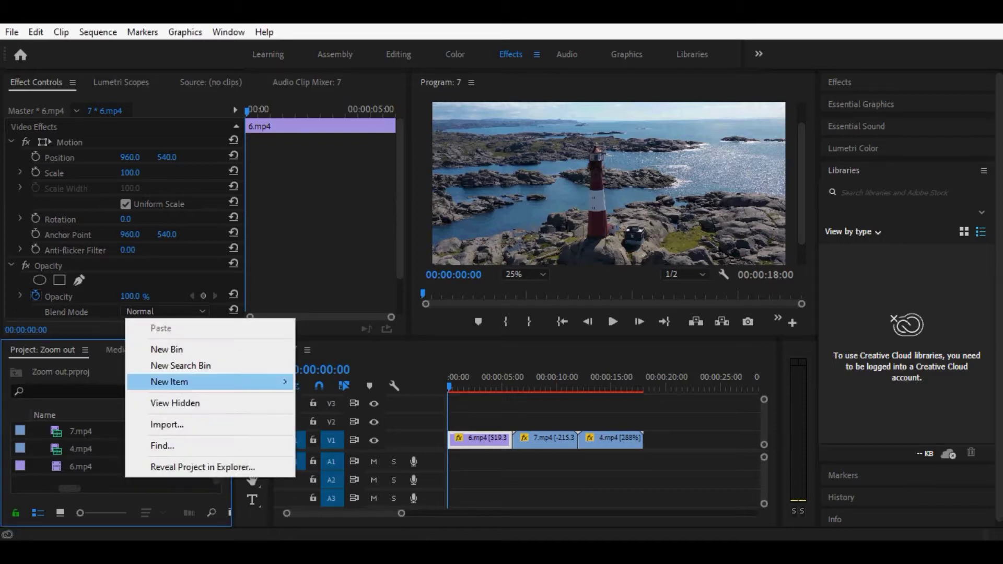
pyautogui.moveTo(209, 382)
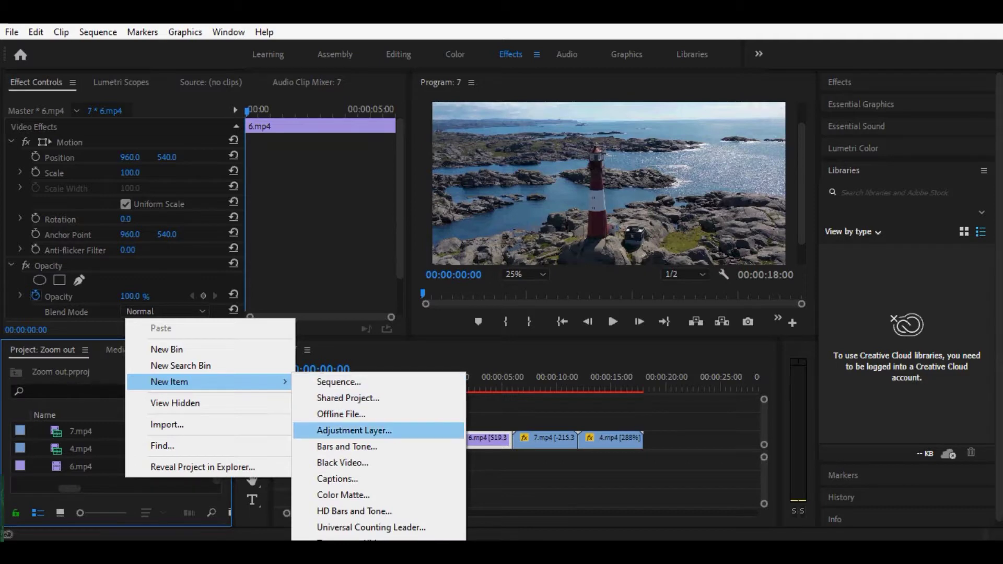
pyautogui.click(354, 431)
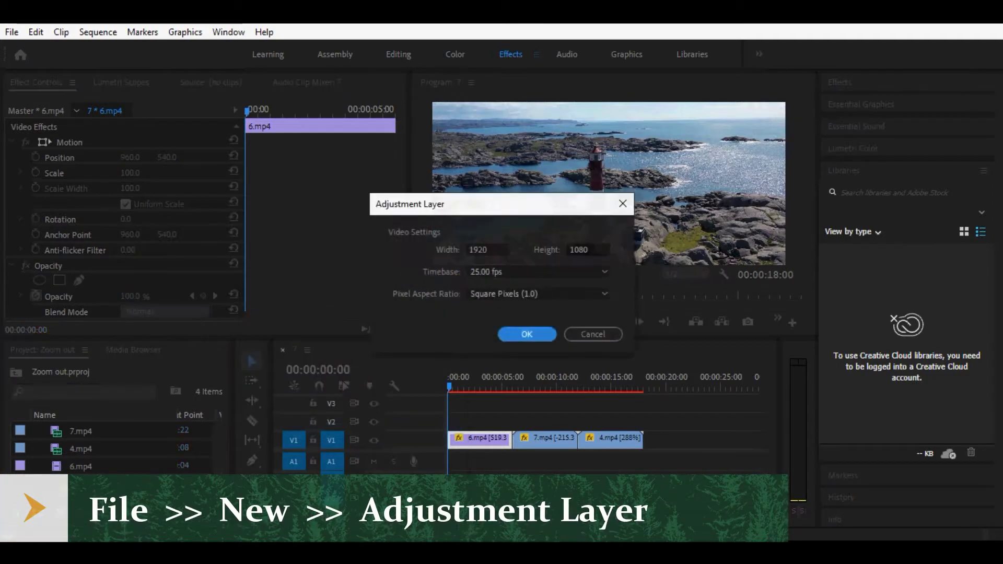
pyautogui.press('Return')
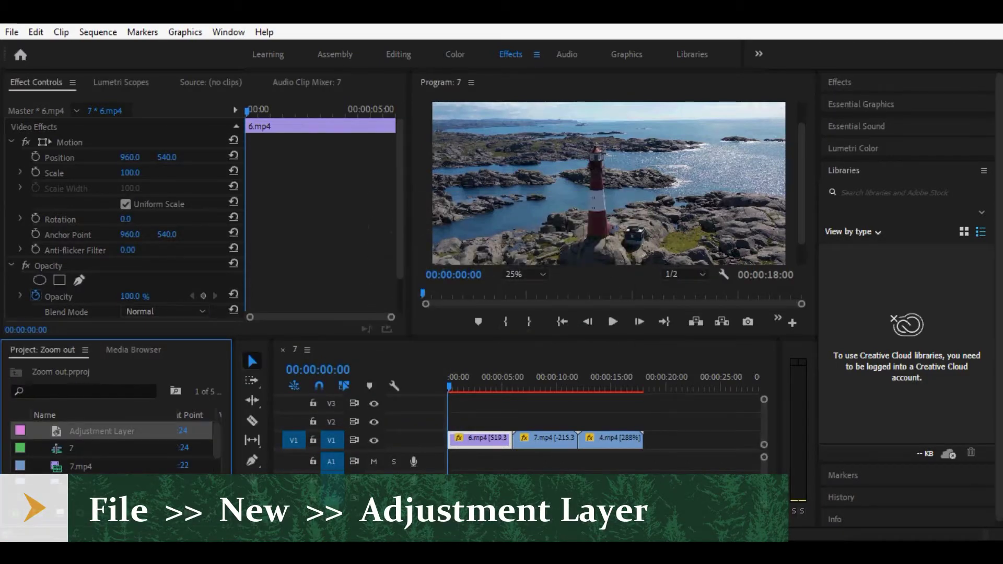
# Place the Adjustment Layer on V2 and V3 above the 6.mp4–7.mp4 cut
pyautogui.moveTo(102, 431); pyautogui.dragTo(512, 421)
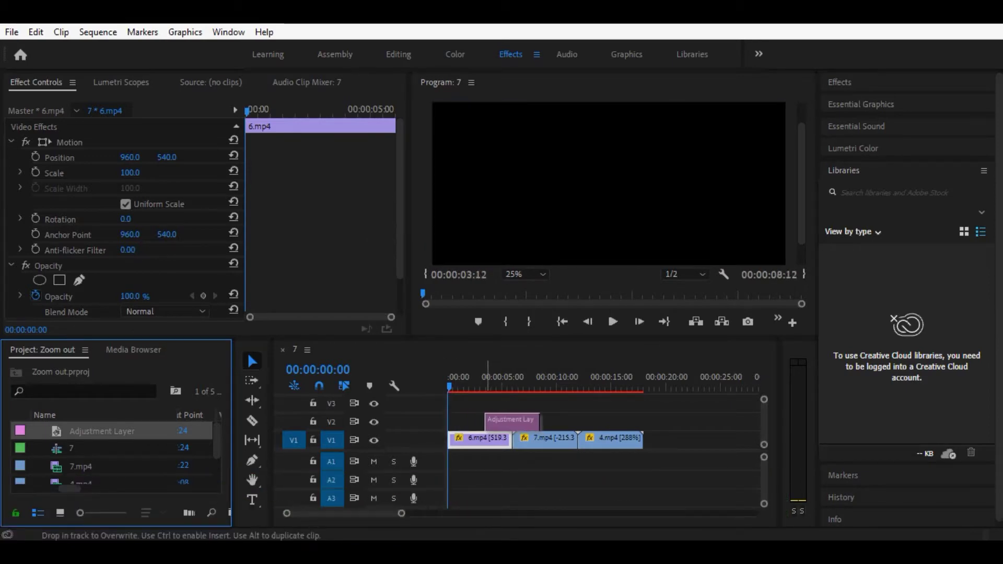
pyautogui.moveTo(512, 421); pyautogui.dragTo(511, 421)
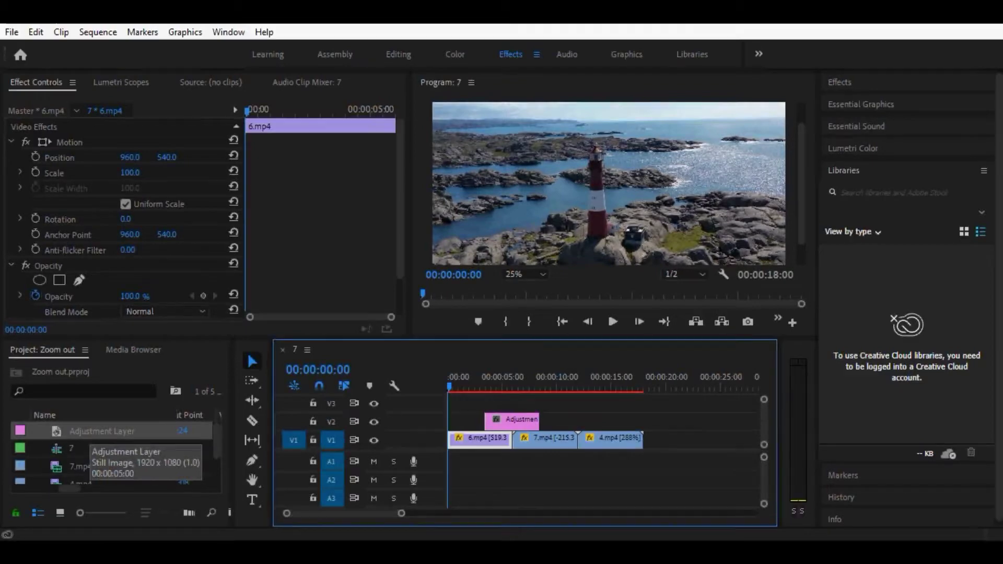
pyautogui.moveTo(84, 438); pyautogui.dragTo(488, 402)
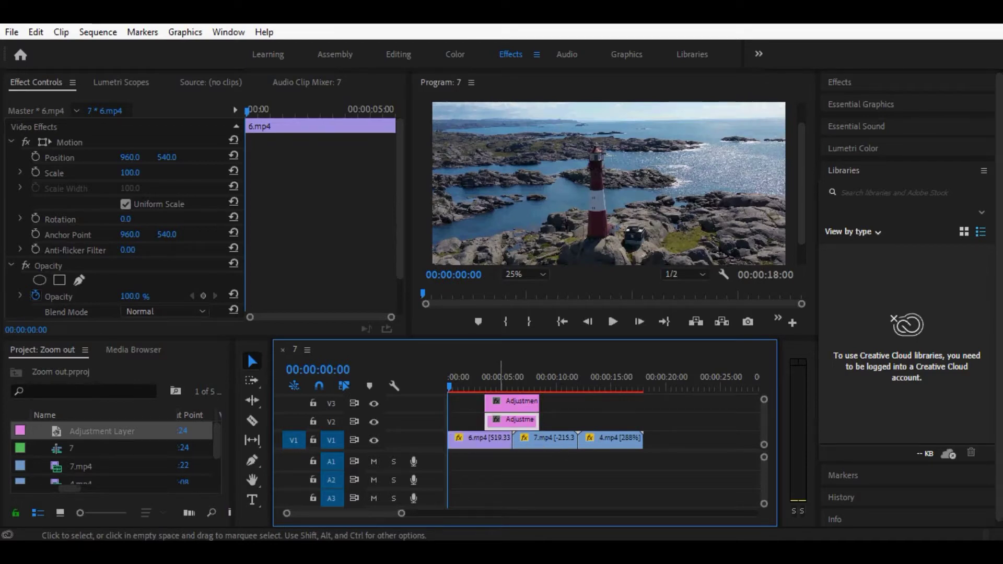
pyautogui.press('=')
pyautogui.press('=')
pyautogui.press('=')
# Split the V2 adjustment layer at the playhead and delete the unneeded pieces on either side
pyautogui.press('c')
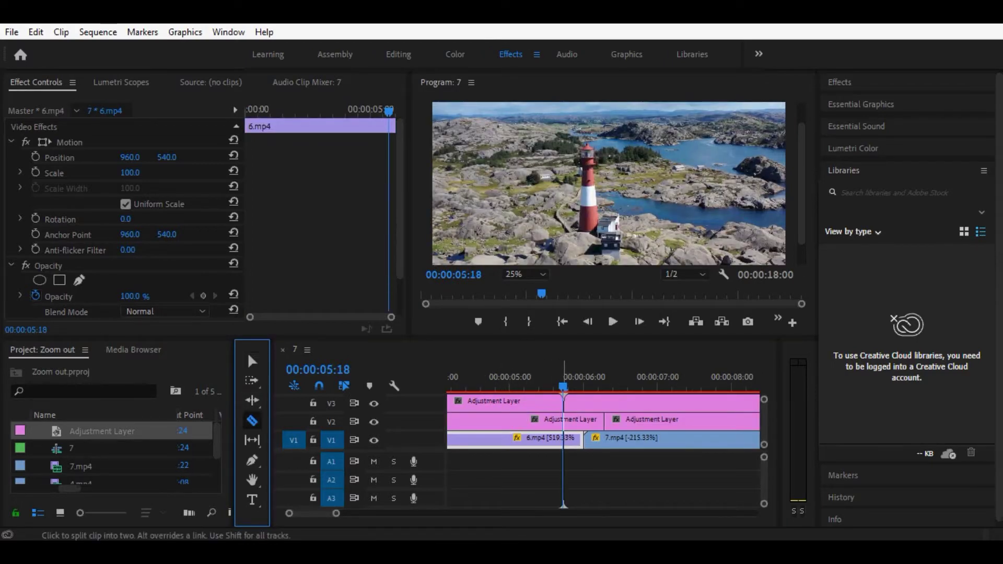
pyautogui.click(564, 420)
pyautogui.press('v')
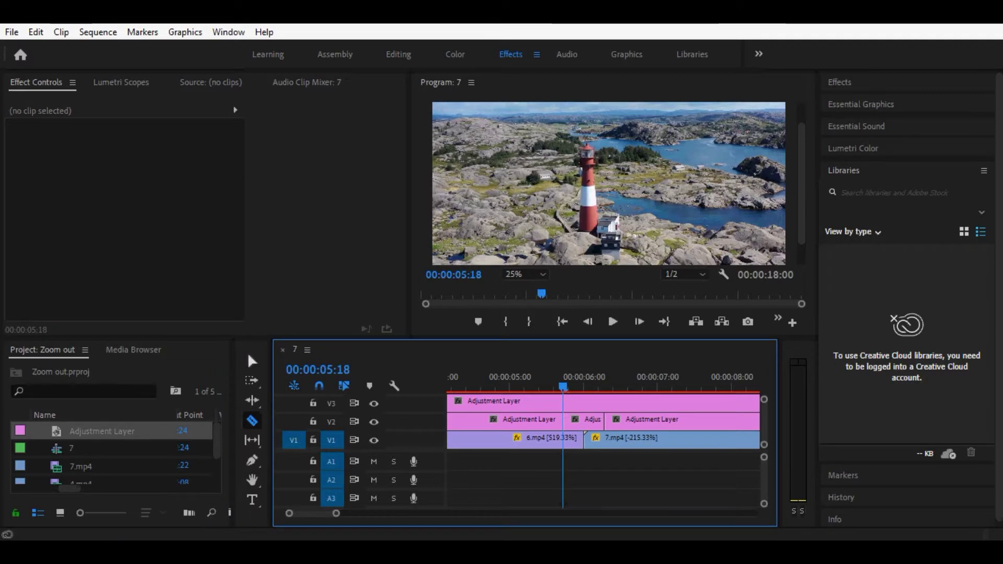
pyautogui.rightClick(617, 421)
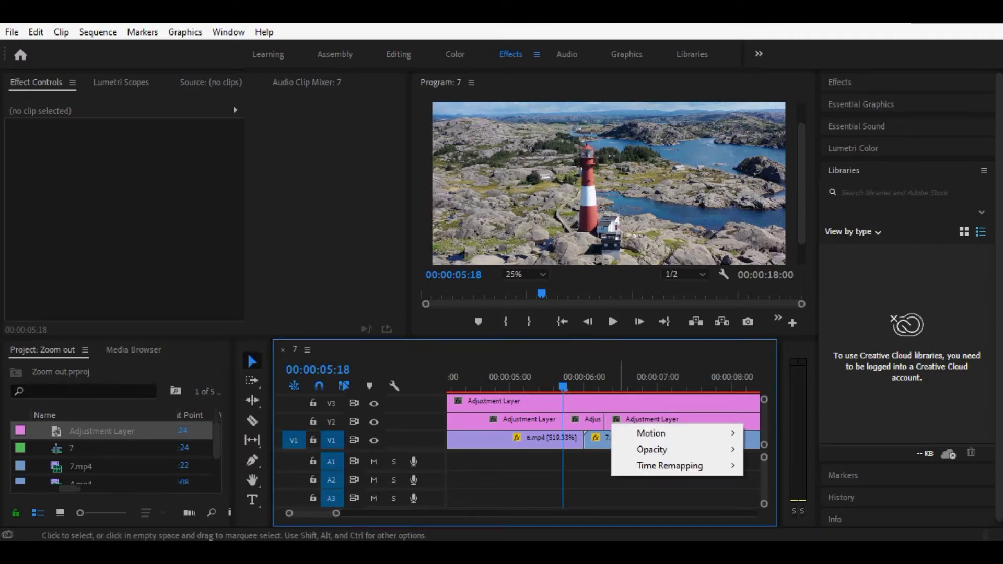
pyautogui.click(636, 419)
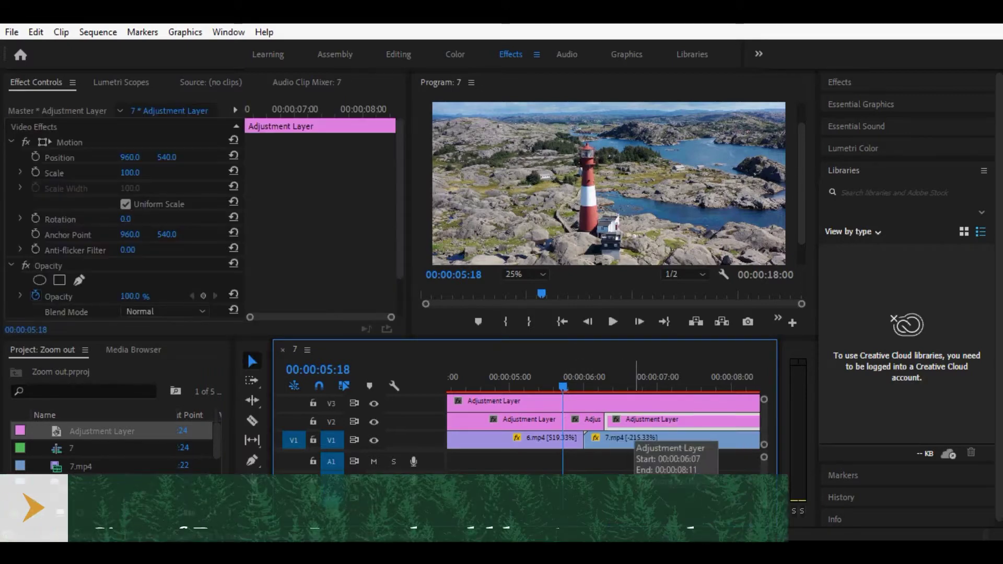
pyautogui.press('Delete')
pyautogui.click(516, 421)
pyautogui.press('Delete')
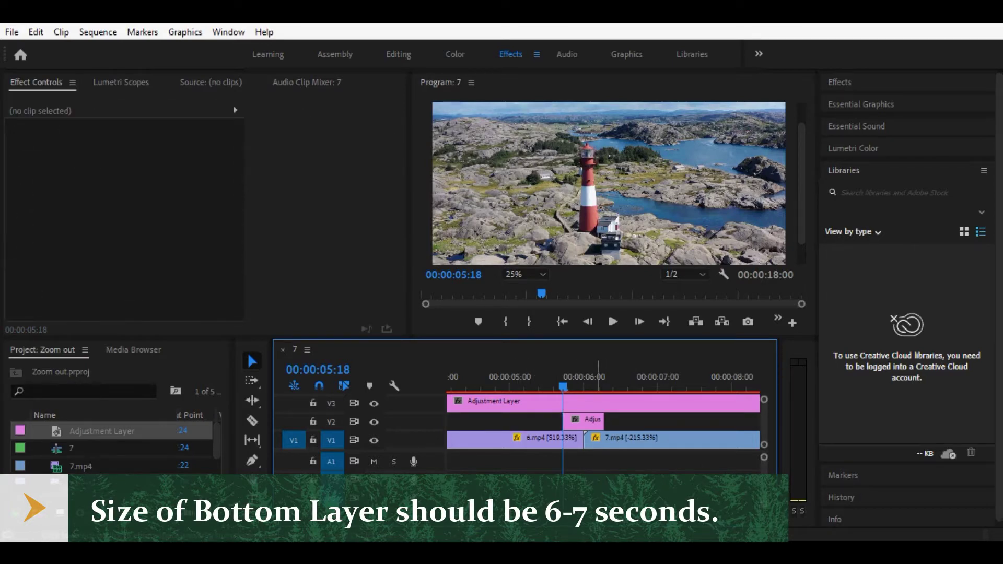
# Slide the short V2 piece to end at the cut and trim V3's start to match
pyautogui.moveTo(584, 420); pyautogui.dragTo(563, 420)
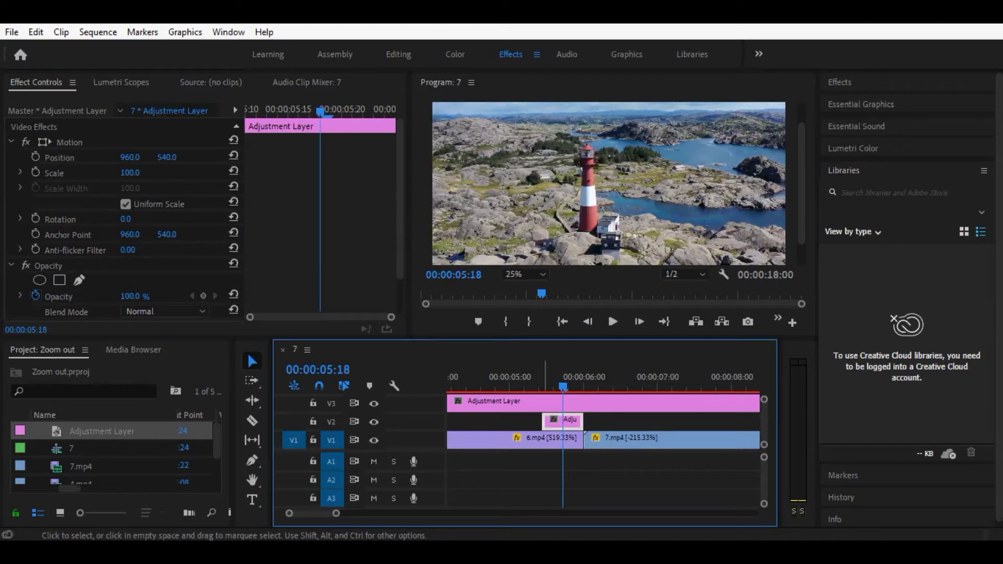
pyautogui.moveTo(496, 401); pyautogui.dragTo(593, 402)
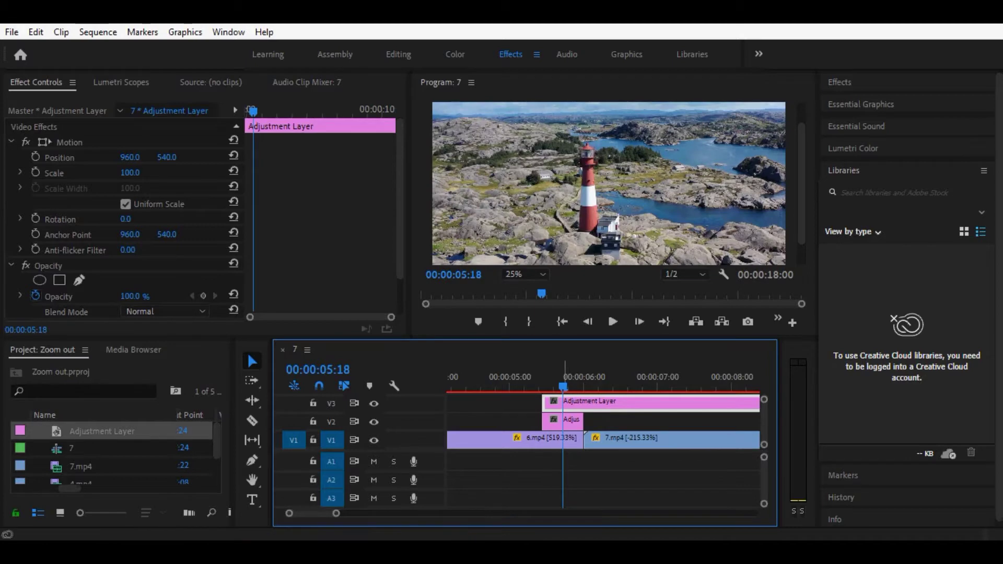
pyautogui.press('Right')
pyautogui.press('Right')
pyautogui.press('Right')
pyautogui.press('Right')
pyautogui.press('Right')
pyautogui.press('Right')
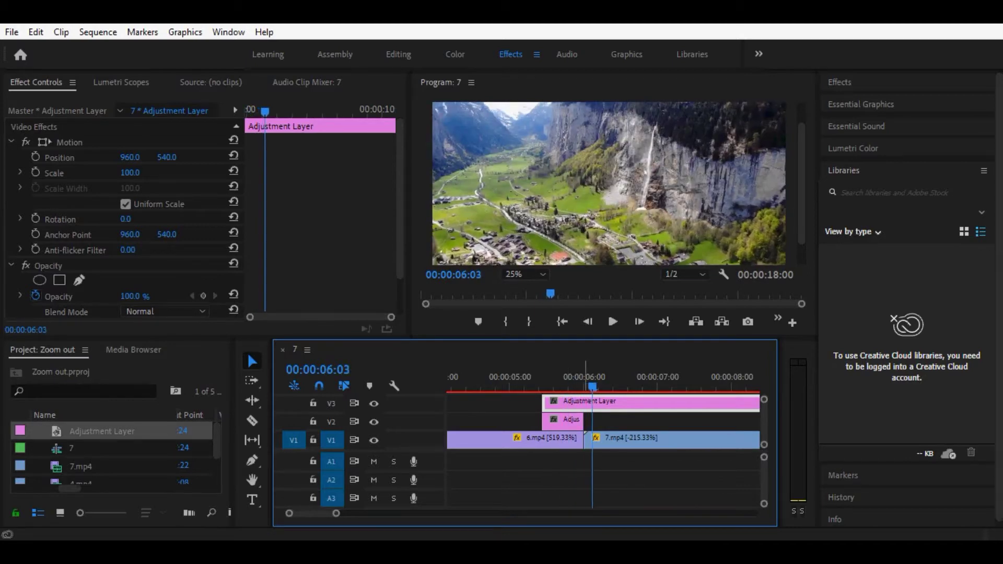
pyautogui.press('Right')
pyautogui.press('Right')
pyautogui.press('Right')
pyautogui.press('Right')
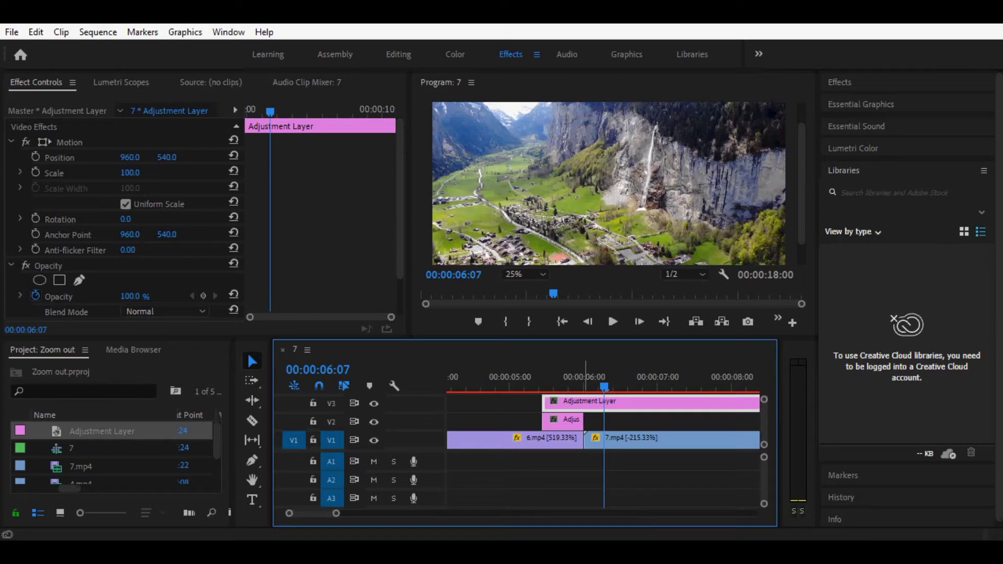
pyautogui.press('Right')
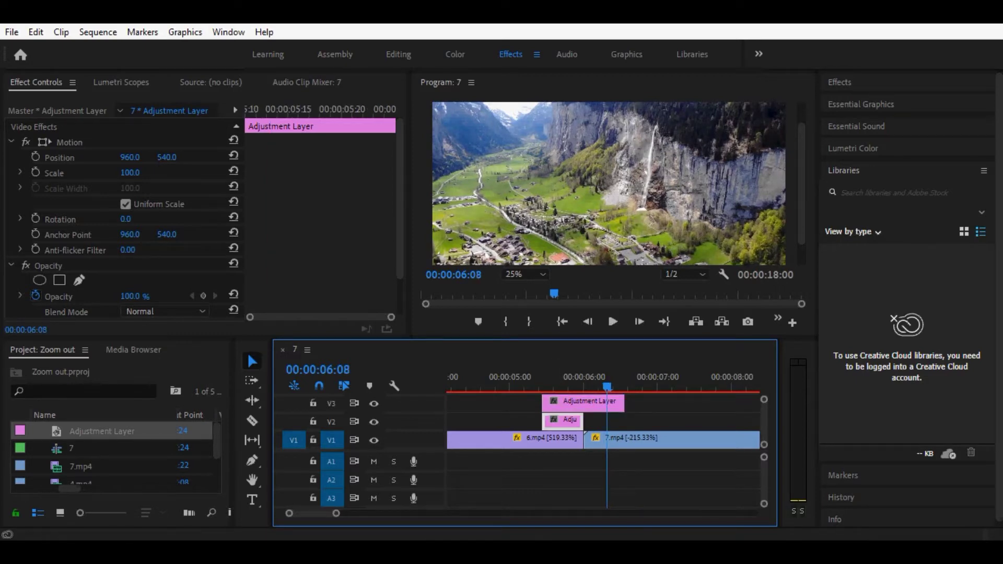
pyautogui.hotkey('shift', '7')
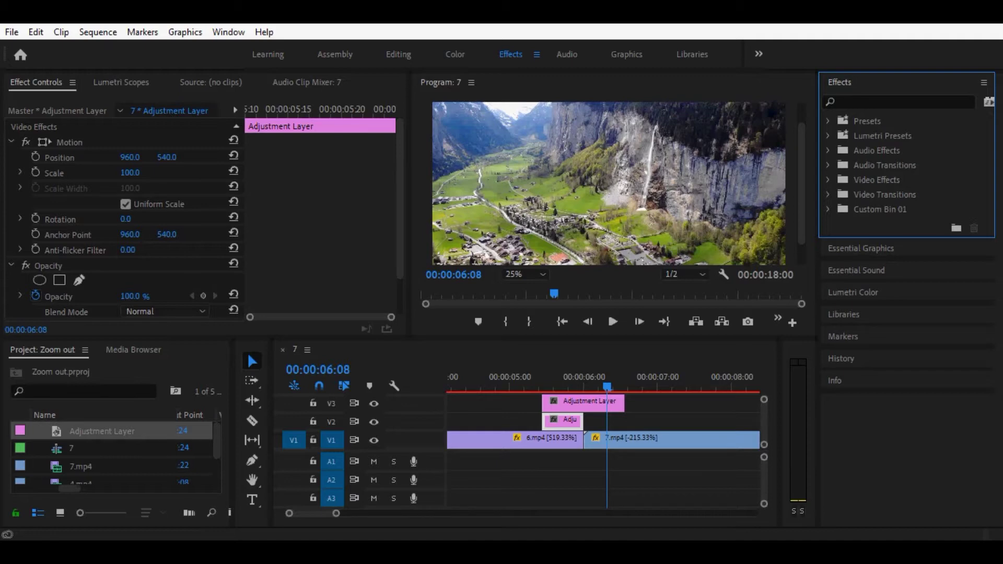
# Apply Replicate to the short V2 adjustment layer with a Count of 3
pyautogui.click(899, 102)
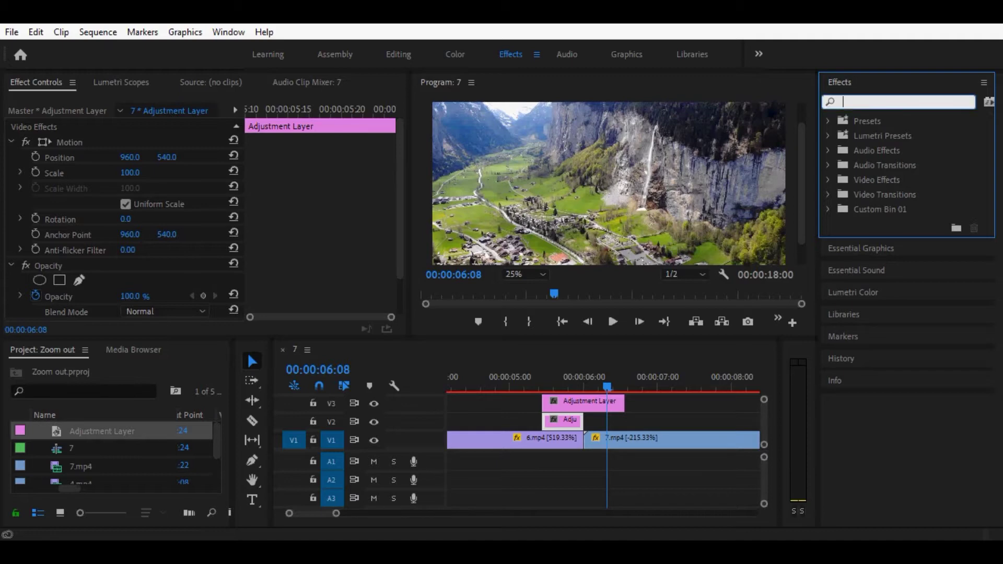
pyautogui.write('repli')
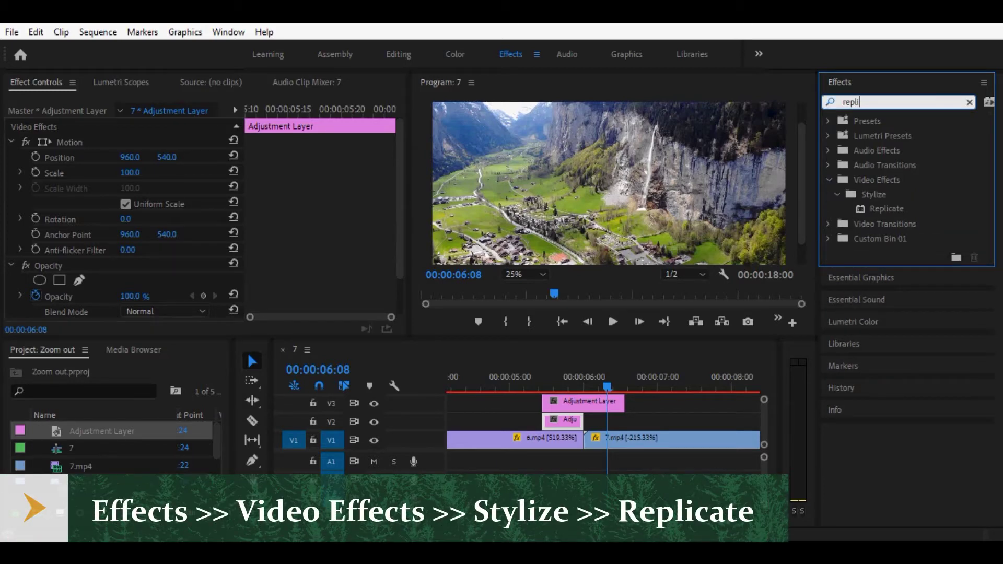
pyautogui.click(887, 208)
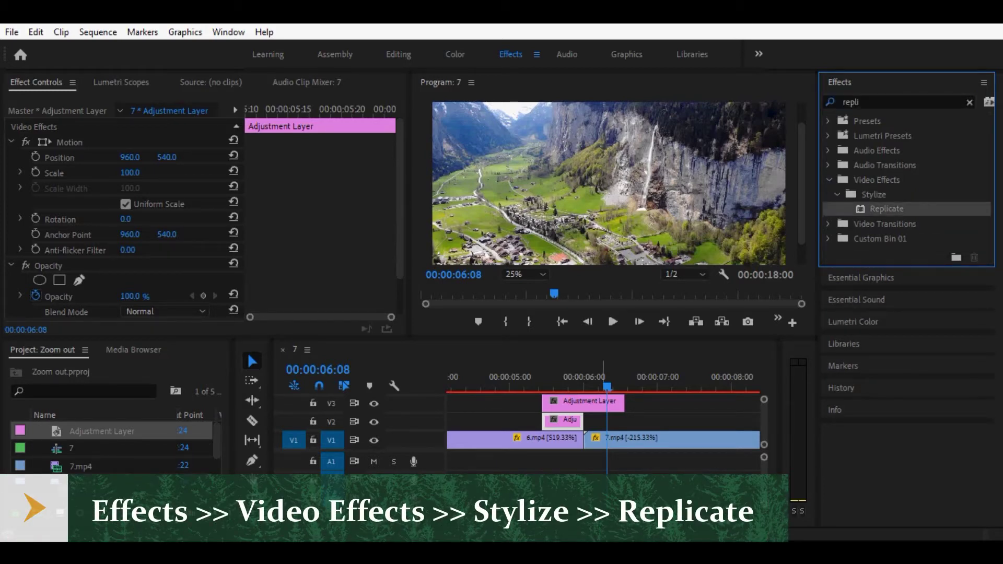
pyautogui.moveTo(887, 208); pyautogui.dragTo(563, 420)
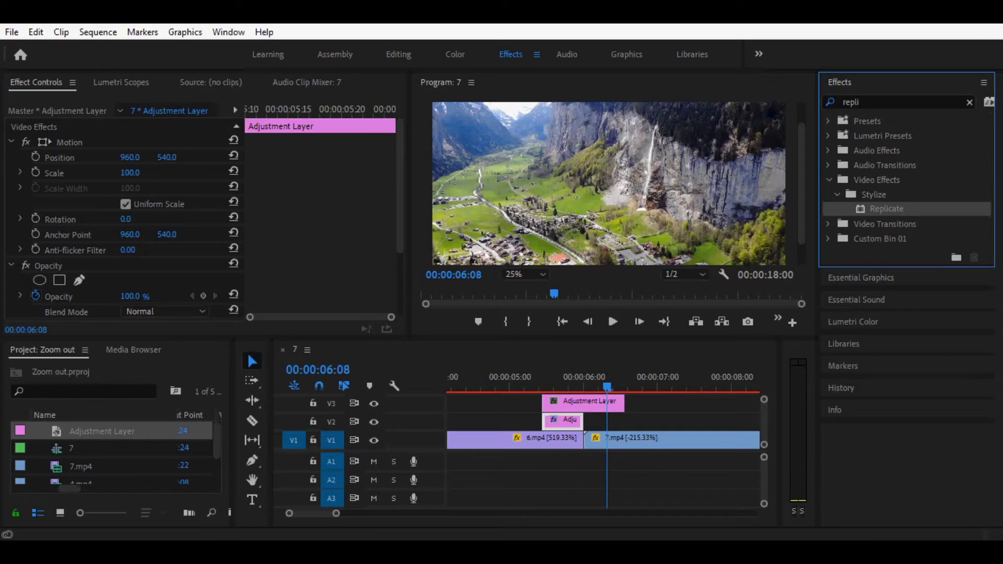
pyautogui.scroll(-3, 204, 220)
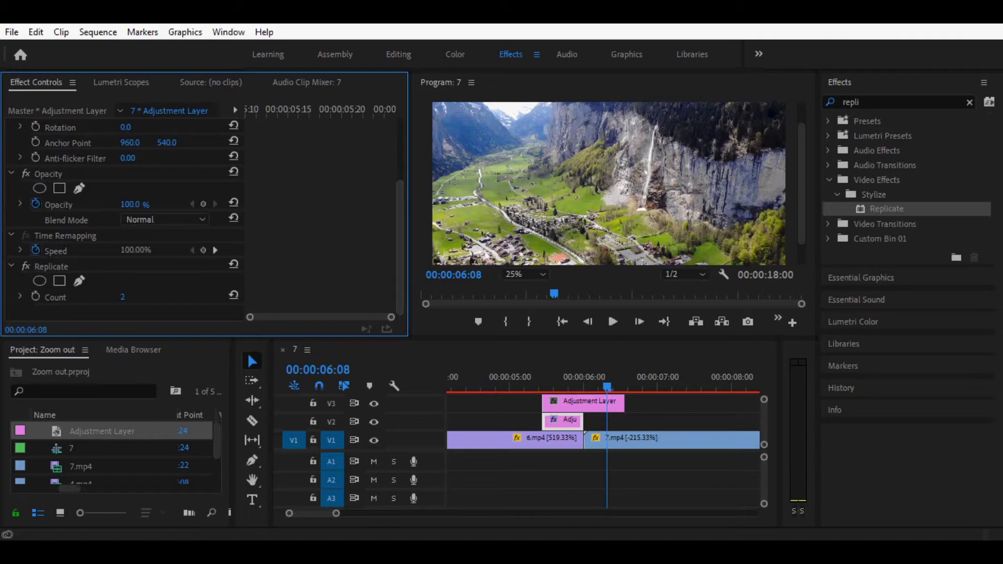
pyautogui.click(123, 296)
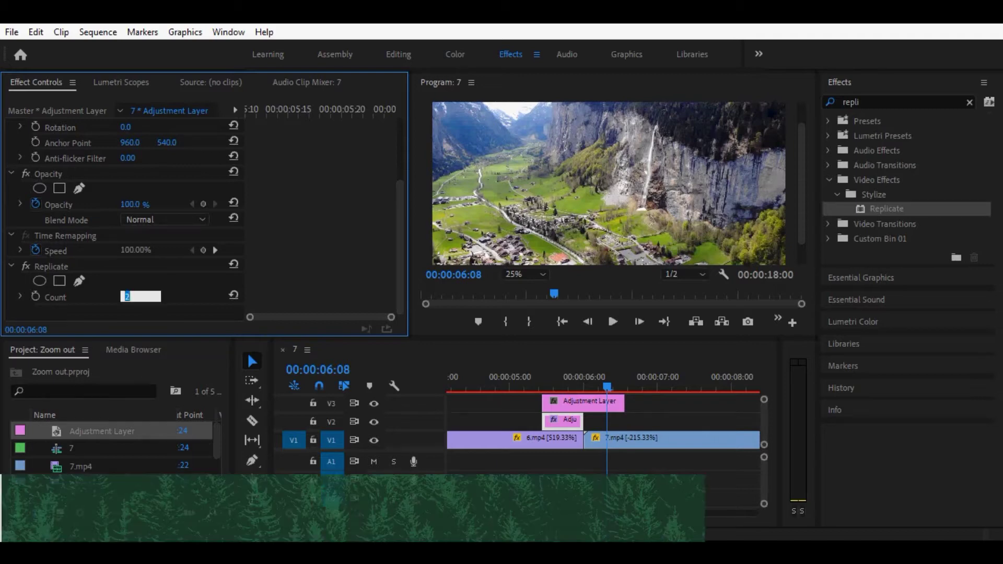
pyautogui.write('3')
pyautogui.press('Return')
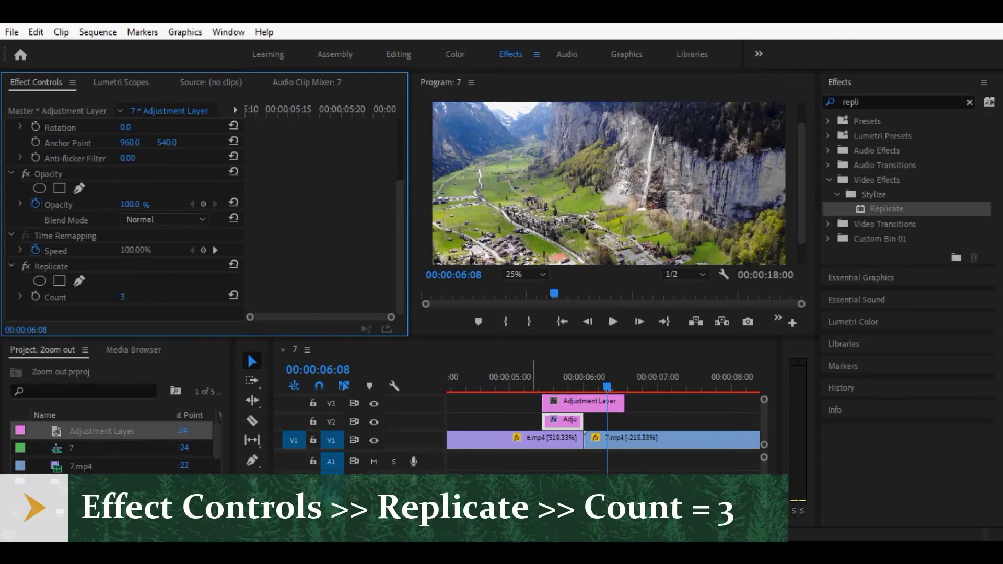
# Preview the tiled frame around 00:00:05:12 and select the old effect search text
pyautogui.click(573, 366)
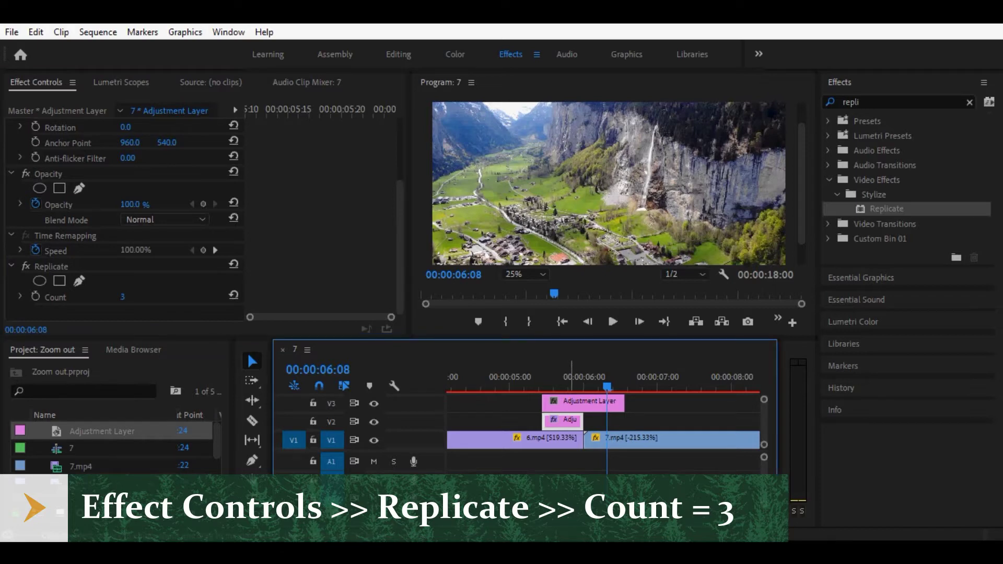
pyautogui.click(861, 102)
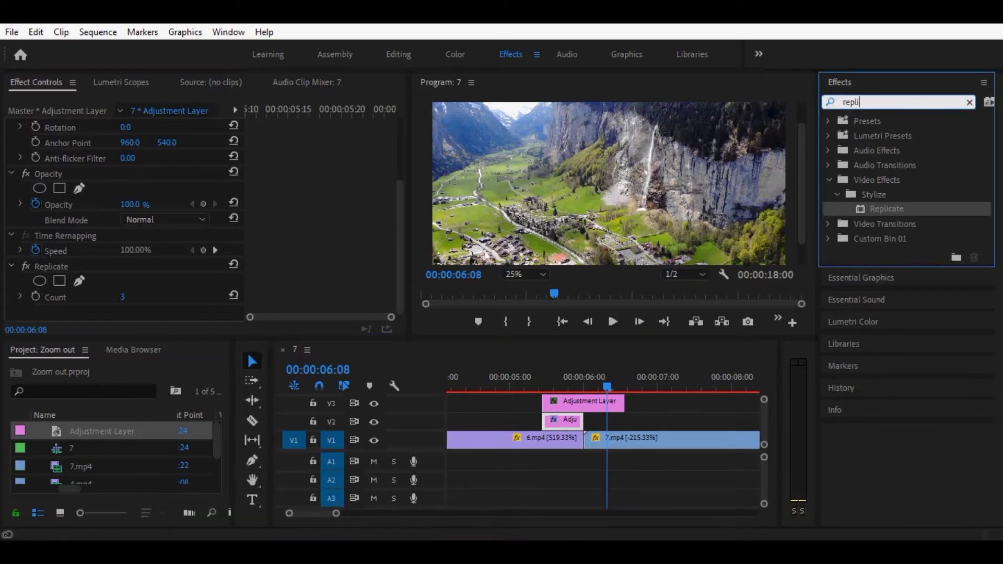
pyautogui.hotkey('ctrl', 'a')
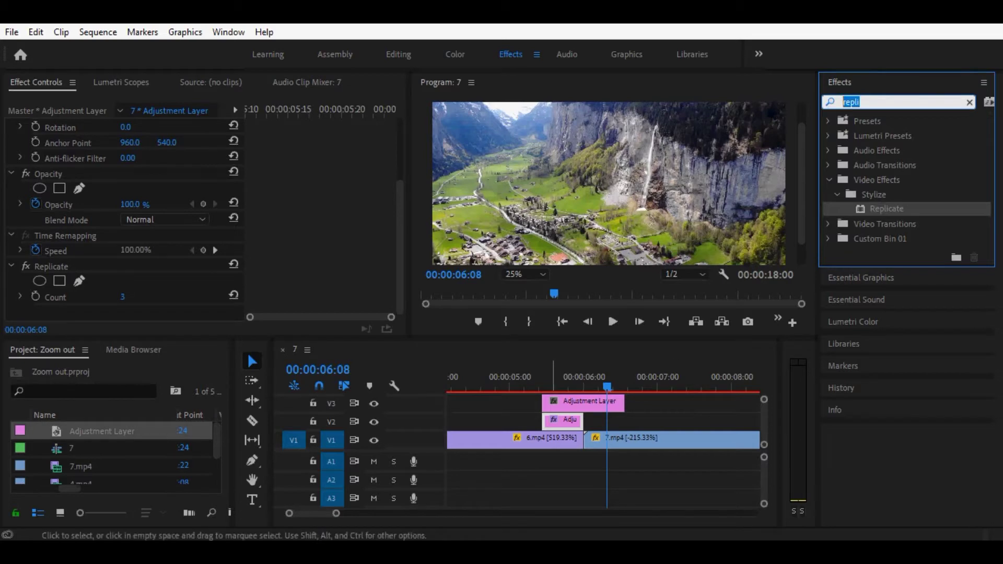
pyautogui.click(545, 377)
pyautogui.press('Left')
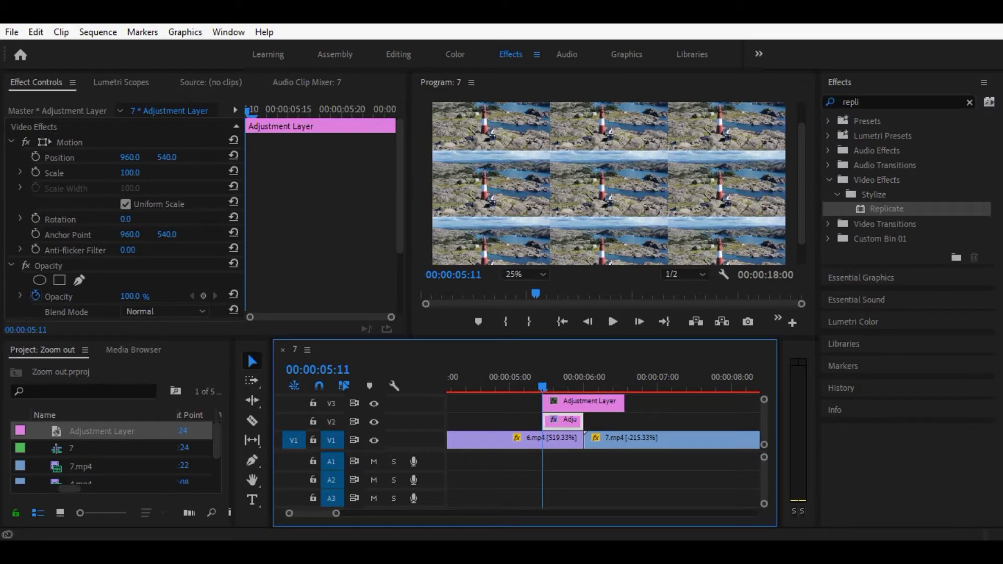
pyautogui.click(904, 102)
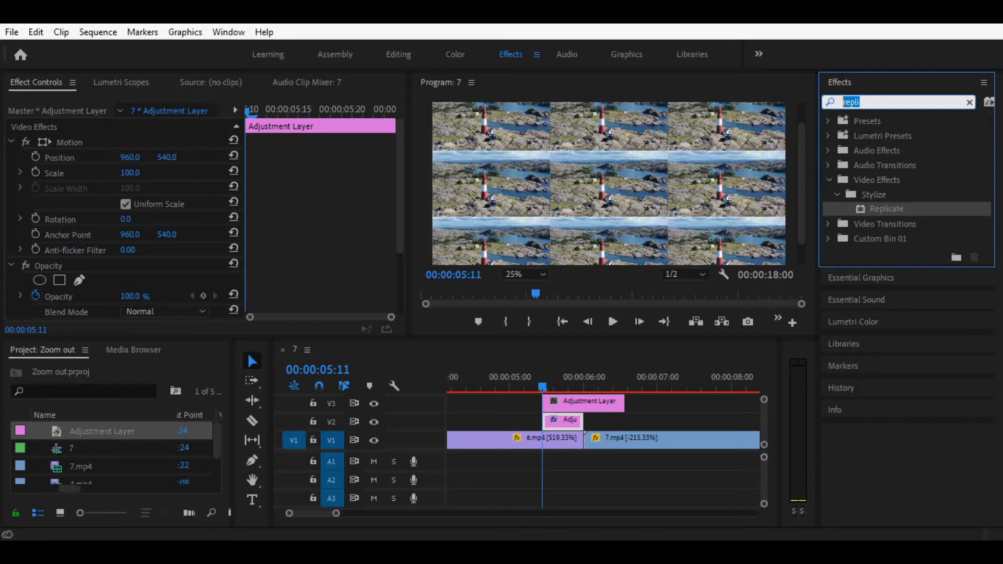
# Apply the Mirror effect to the V2 adjustment layer
pyautogui.write('m')
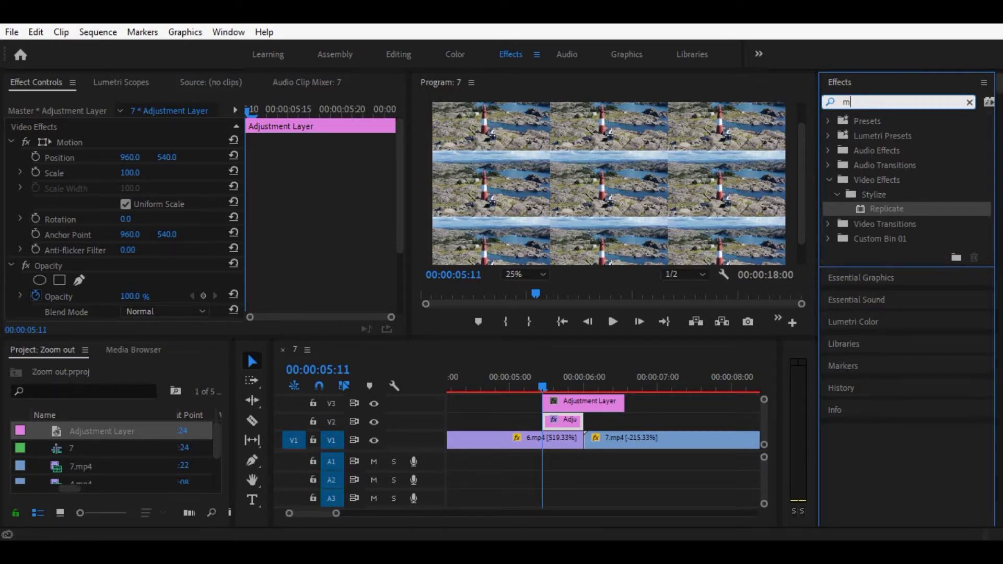
pyautogui.write('irror')
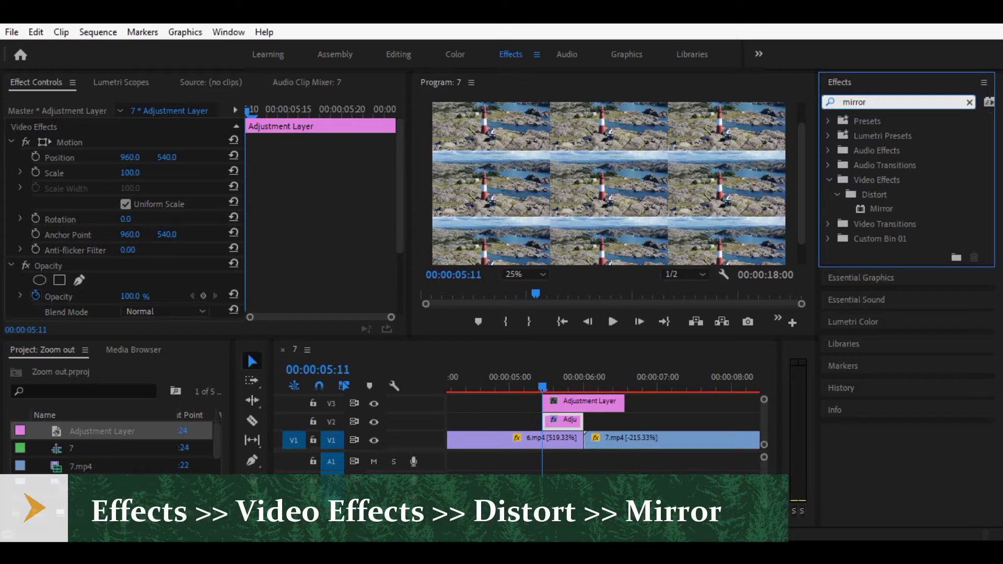
pyautogui.click(882, 208)
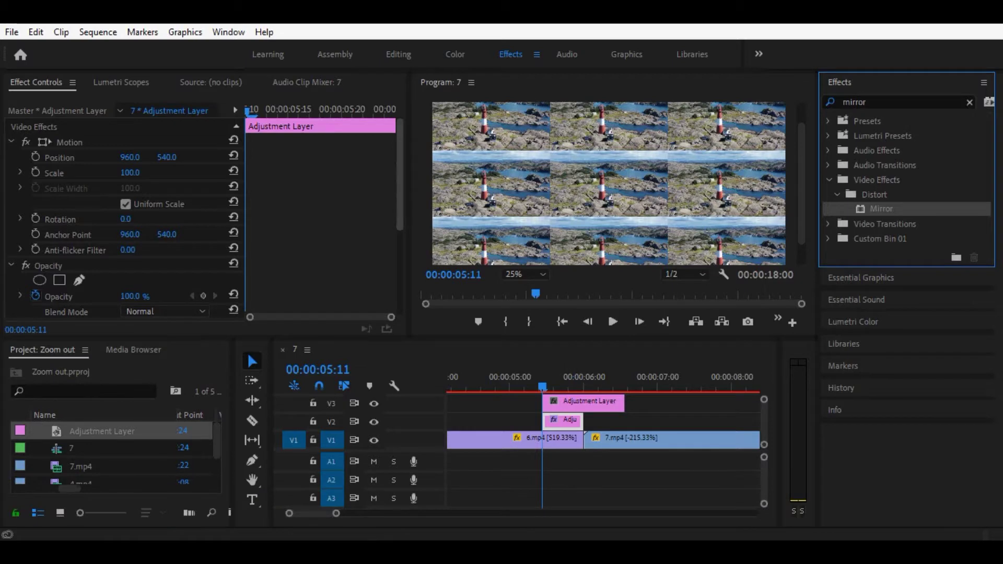
pyautogui.moveTo(882, 209); pyautogui.dragTo(131, 209)
pyautogui.scroll(-3, 204, 220)
pyautogui.scroll(-1, 125, 220)
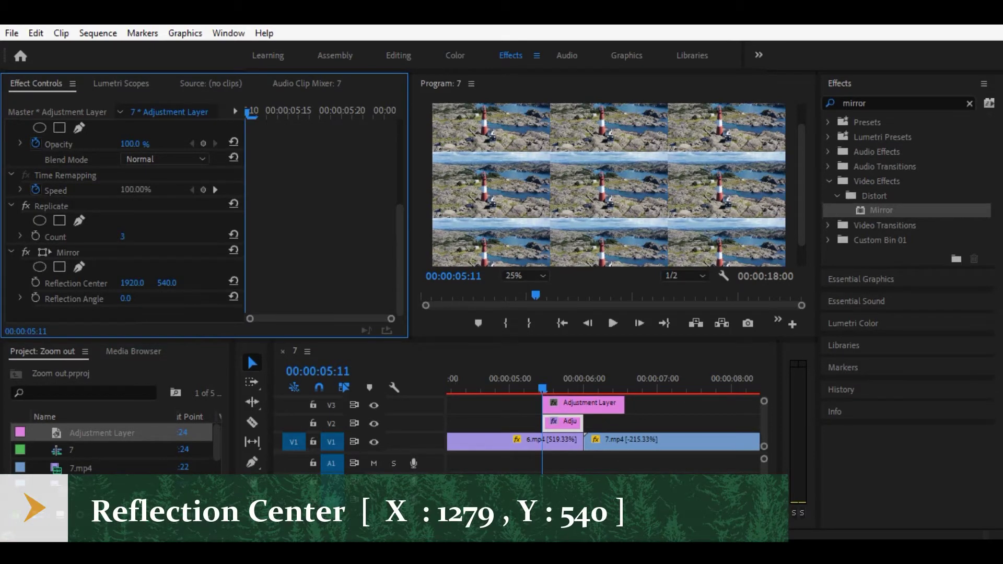
# Set the first Mirror's reflection center to 1280,540 and add a second Mirror
pyautogui.click(133, 282)
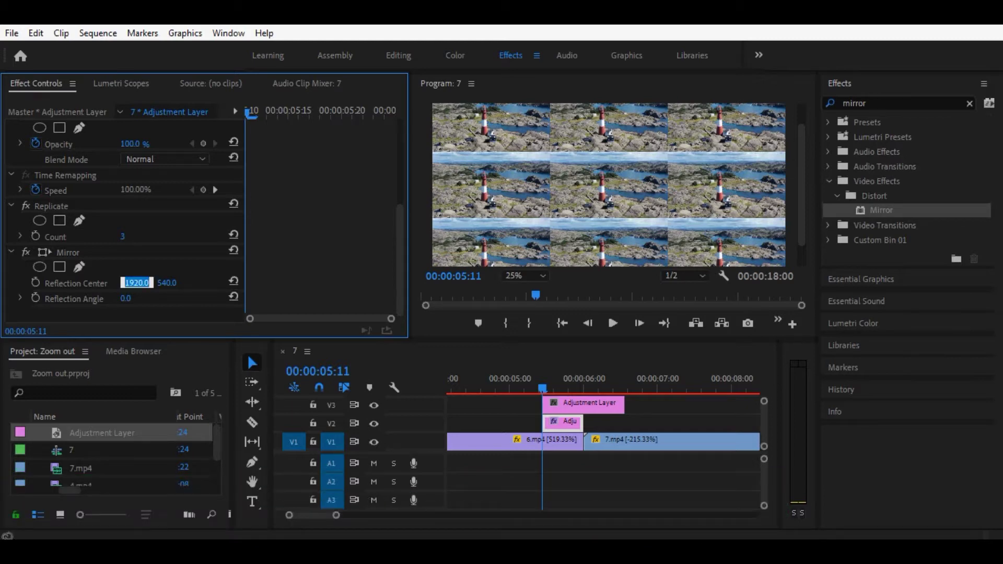
pyautogui.write('128')
pyautogui.write('0')
pyautogui.press('Tab')
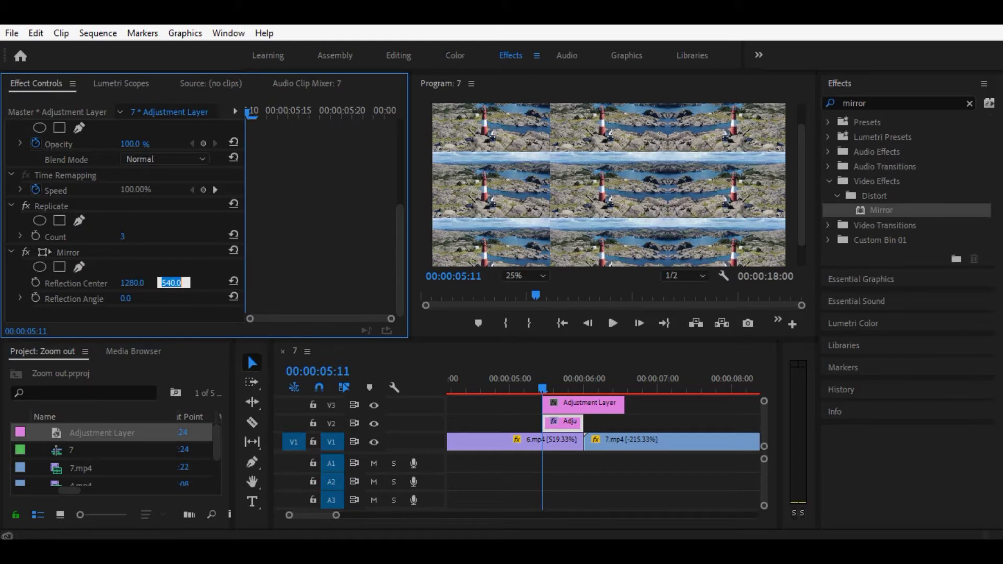
pyautogui.press('Return')
pyautogui.hotkey('shift', '7')
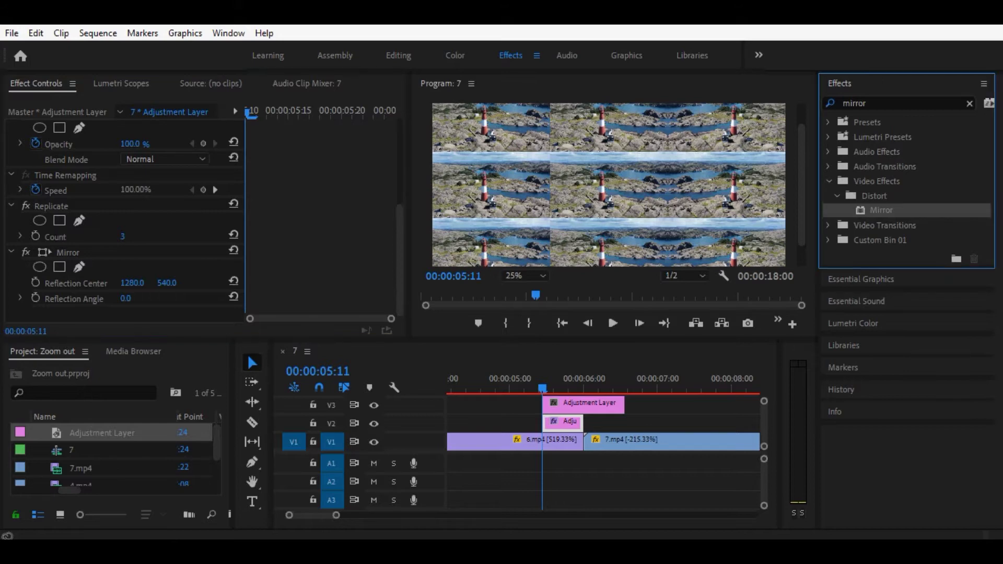
pyautogui.moveTo(881, 210); pyautogui.dragTo(567, 421)
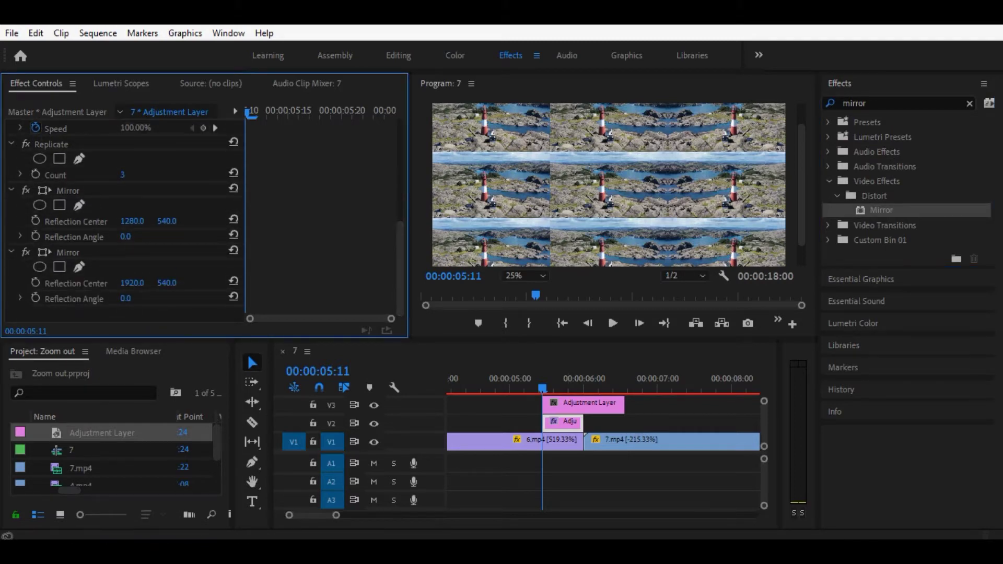
# Give the second Mirror a 90° reflection angle and center Y 719, then apply a third Mirror
pyautogui.click(126, 299)
pyautogui.write('9')
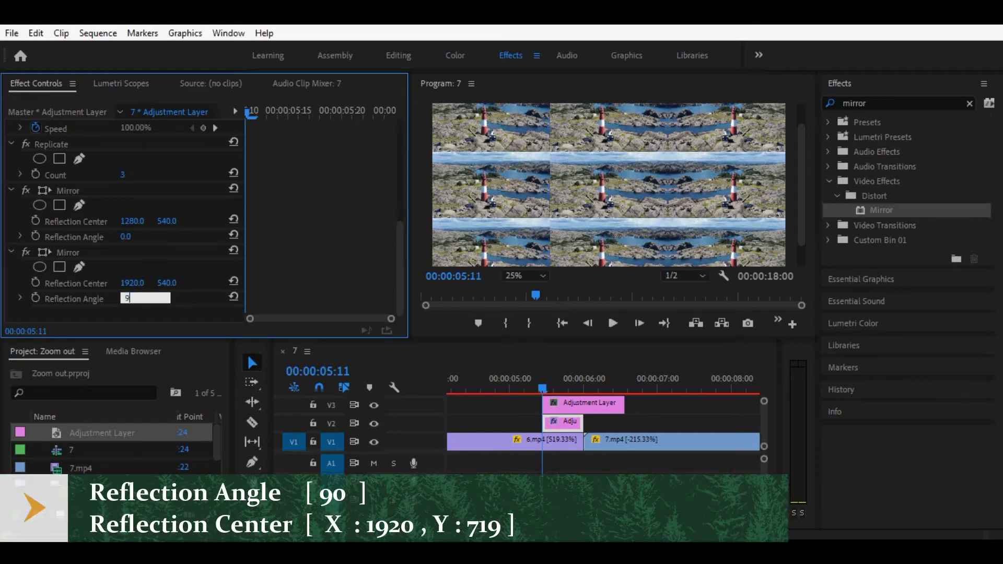
pyautogui.write('0')
pyautogui.press('Return')
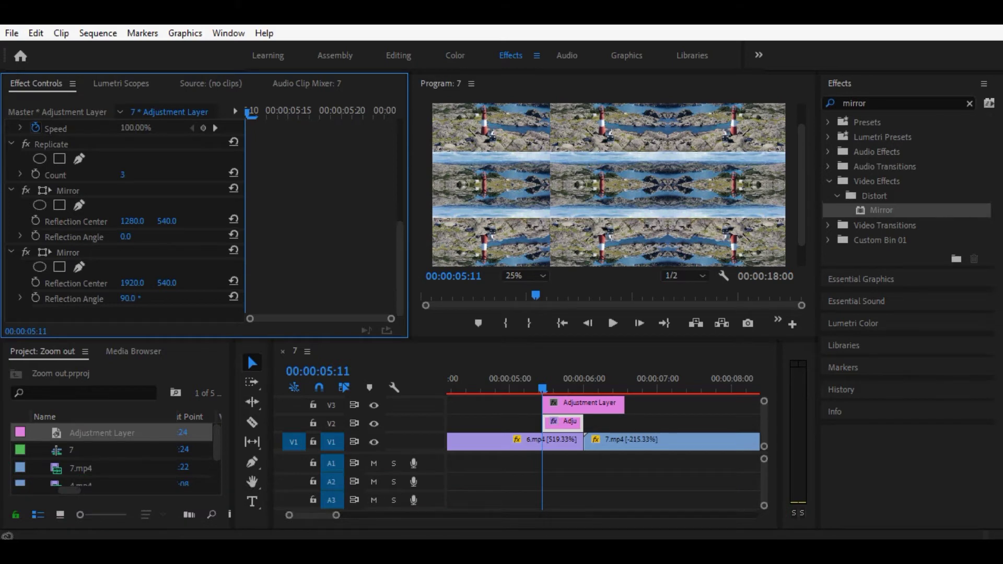
pyautogui.hotkey('shift', 'Tab')
pyautogui.write('7')
pyautogui.write('9')
pyautogui.press('Return')
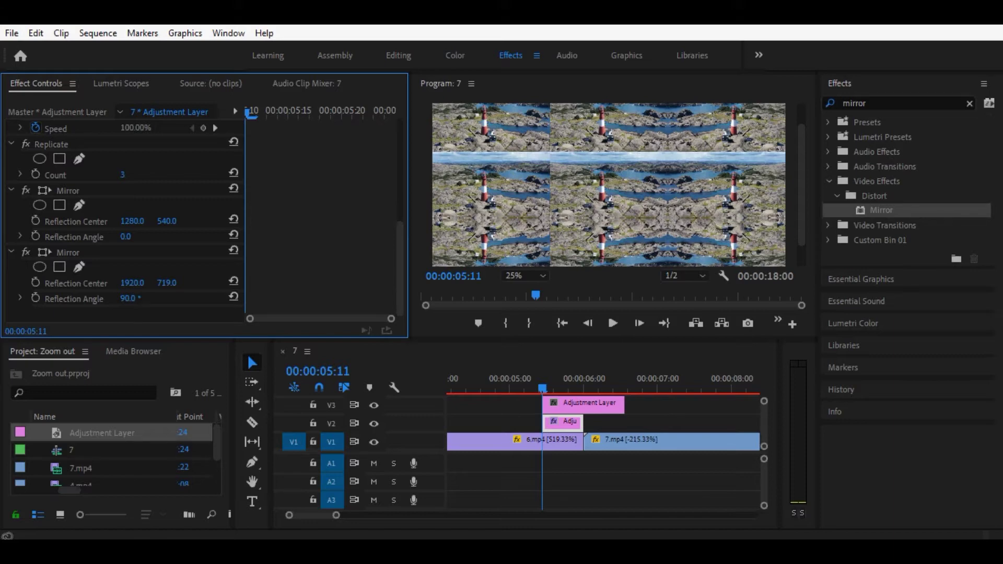
pyautogui.hotkey('shift', '7')
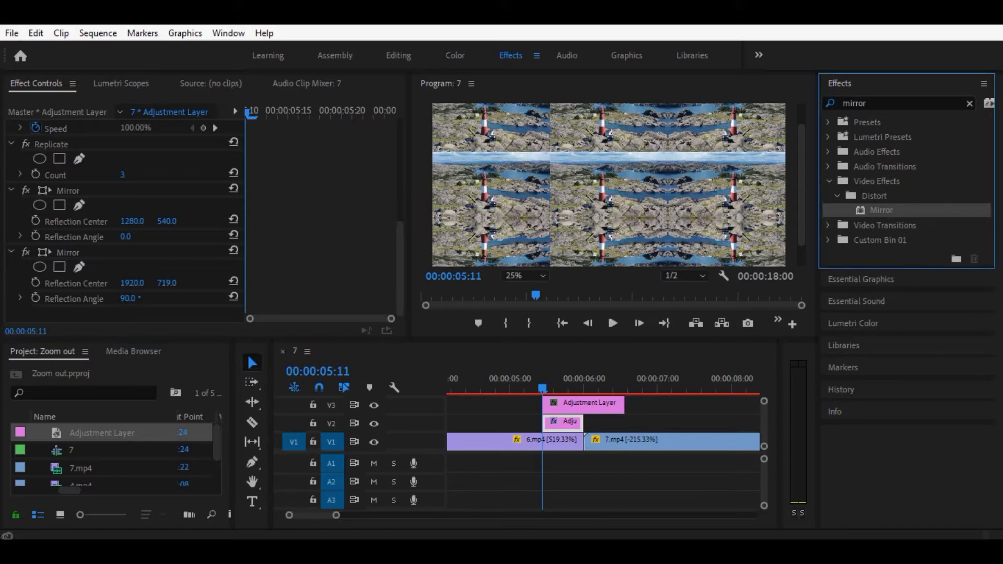
pyautogui.press('Return')
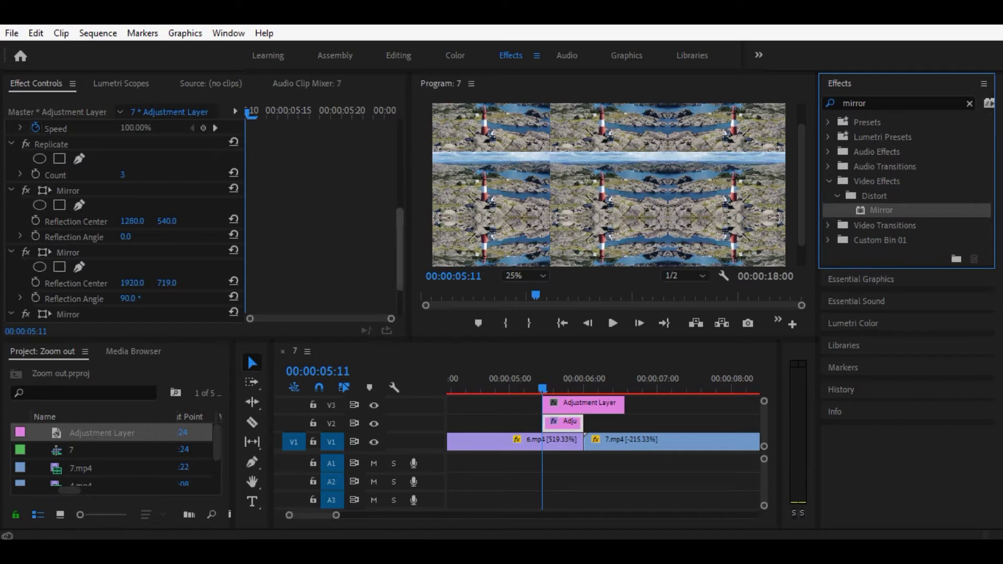
# Set the third Mirror's reflection angle to -90° and its reflection center Y to 420
pyautogui.scroll(-2, 58, 194)
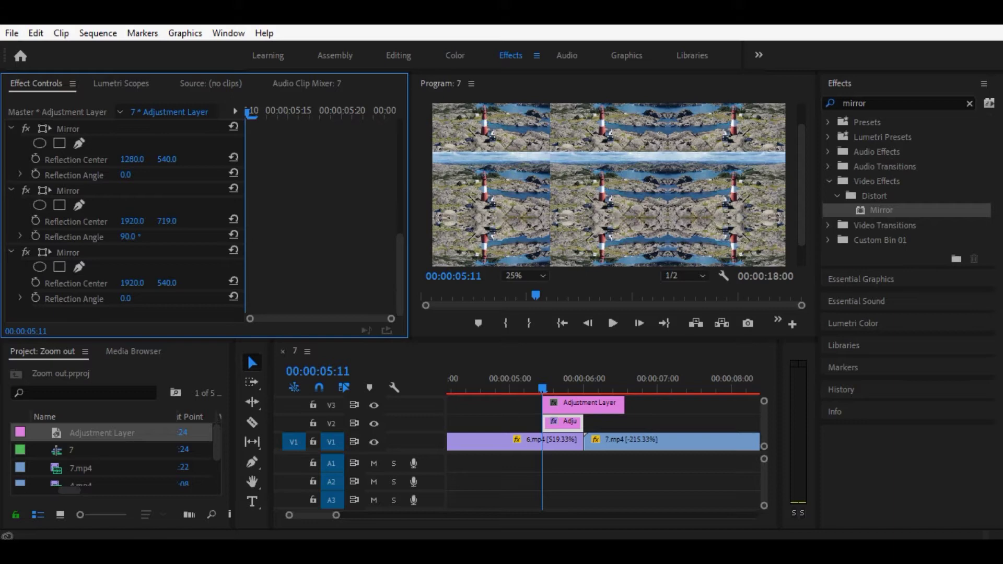
pyautogui.click(126, 299)
pyautogui.write('-9')
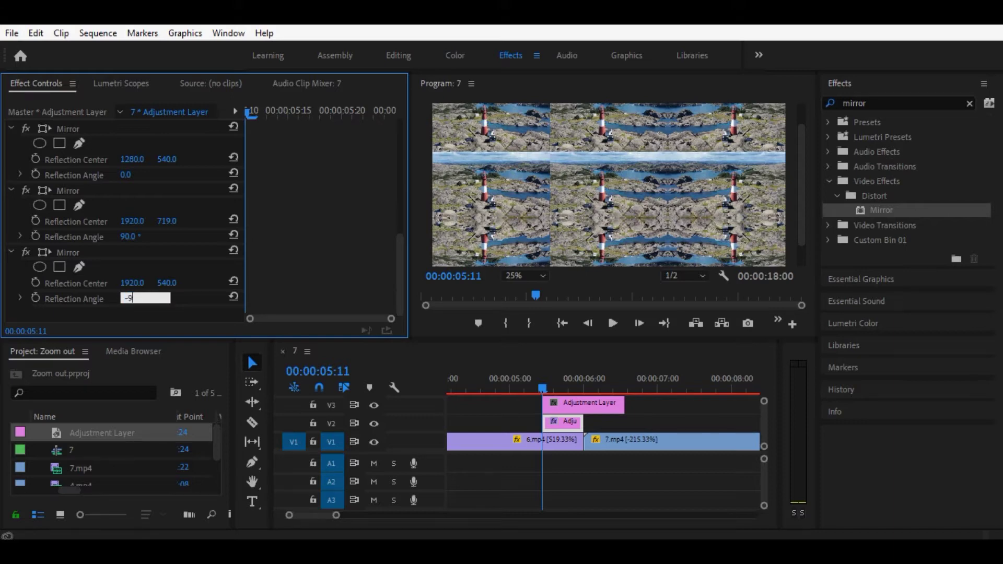
pyautogui.write('0')
pyautogui.press('Return')
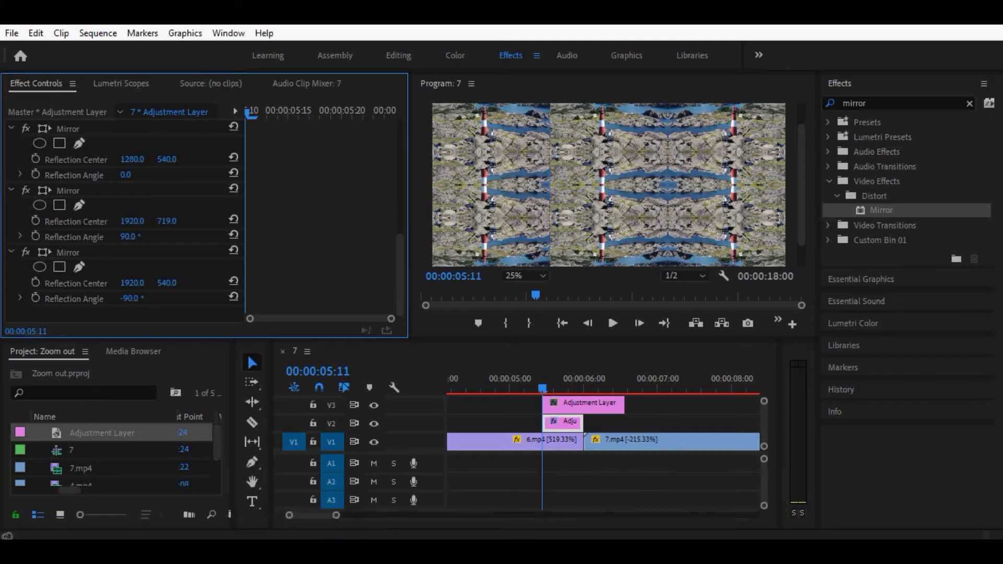
pyautogui.click(167, 282)
pyautogui.write('4')
pyautogui.write('20')
pyautogui.press('Return')
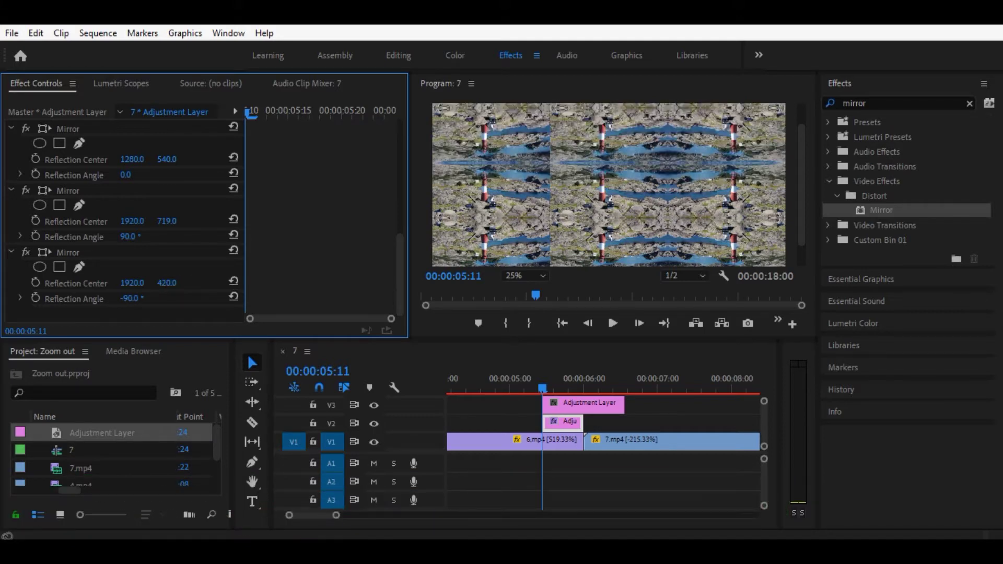
pyautogui.hotkey('shift', '7')
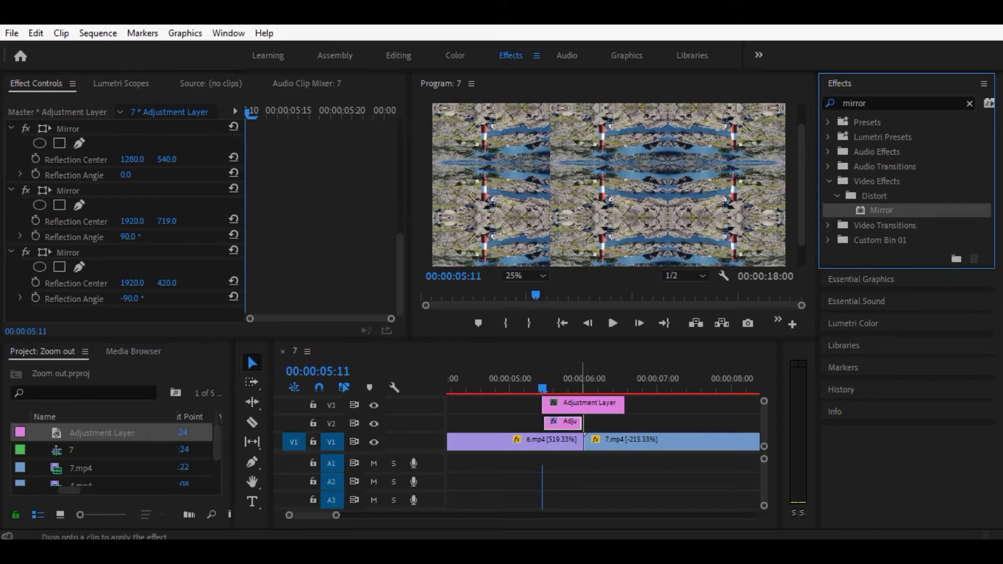
# Add a fourth Mirror with a 180° reflection angle and reflection center X 640
pyautogui.moveTo(882, 210); pyautogui.dragTo(564, 421)
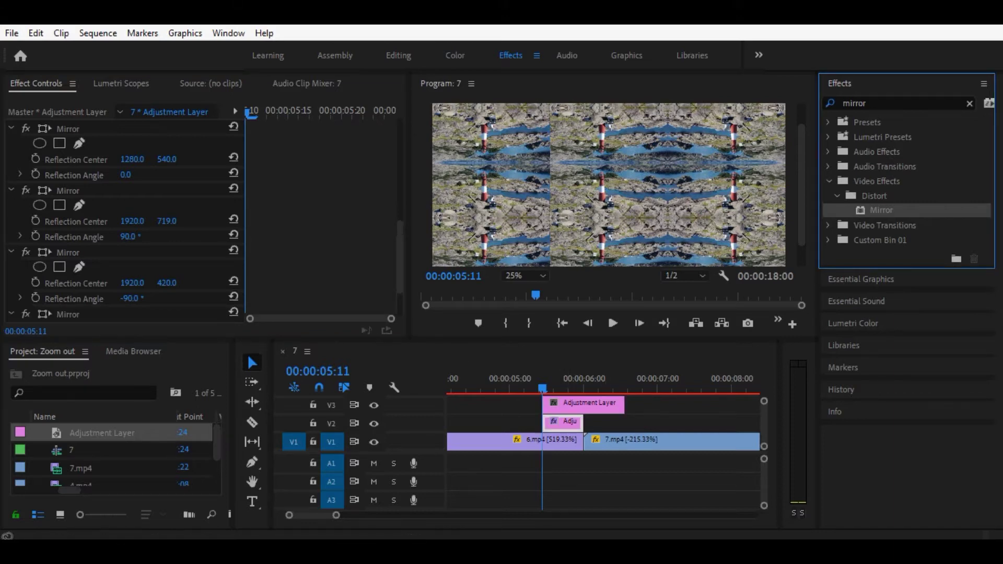
pyautogui.scroll(-2, 58, 194)
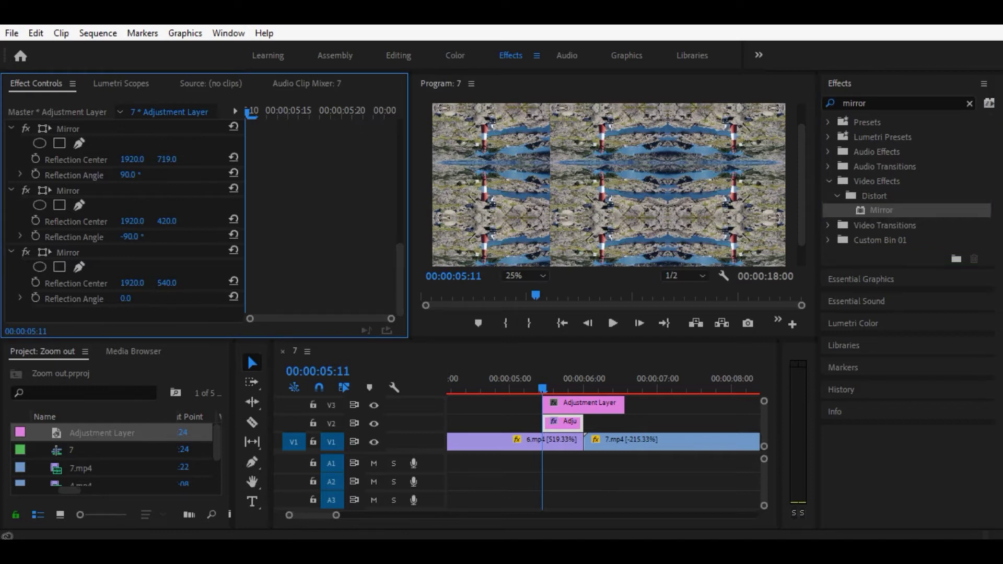
pyautogui.click(128, 299)
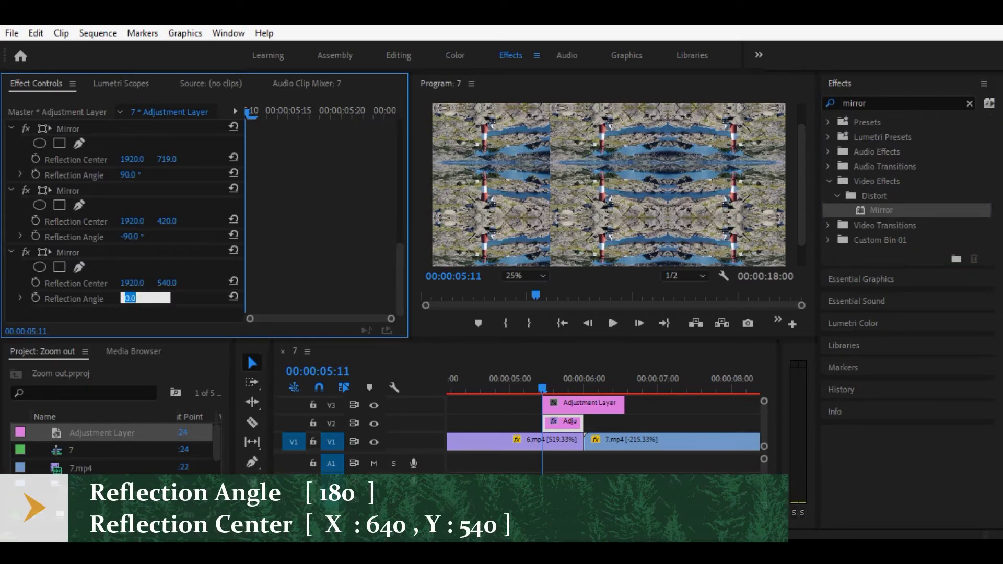
pyautogui.write('180')
pyautogui.press('Return')
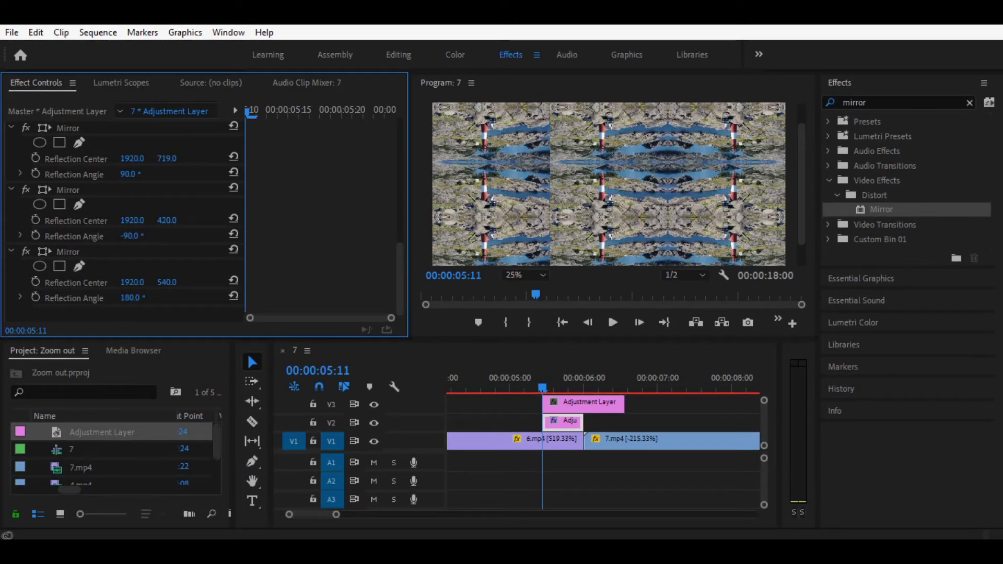
pyautogui.click(136, 282)
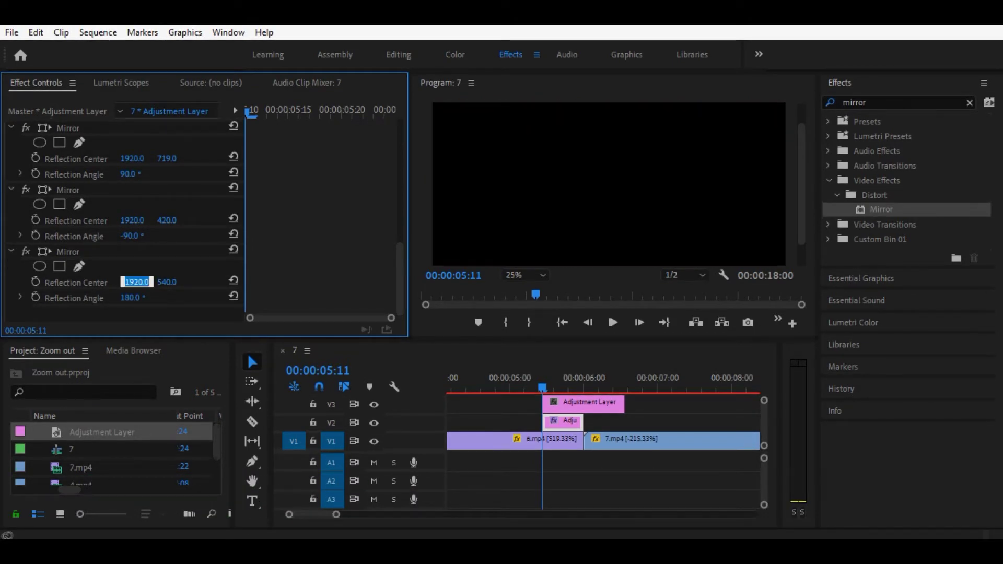
pyautogui.write('6')
pyautogui.write('40')
pyautogui.press('Return')
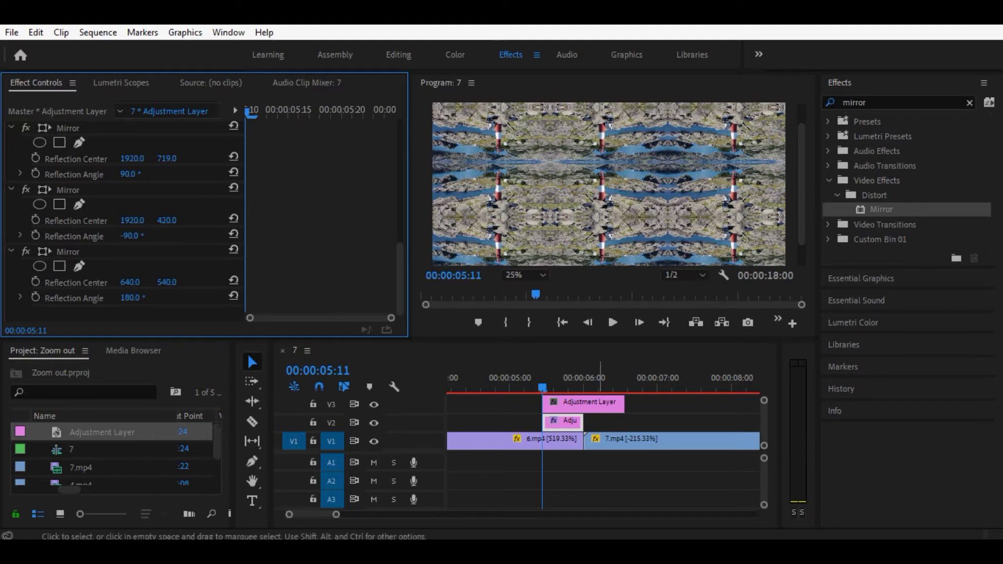
# Select the V3 adjustment layer and apply the Distort > Transform effect to it
pyautogui.click(586, 403)
pyautogui.hotkey('shift', '7')
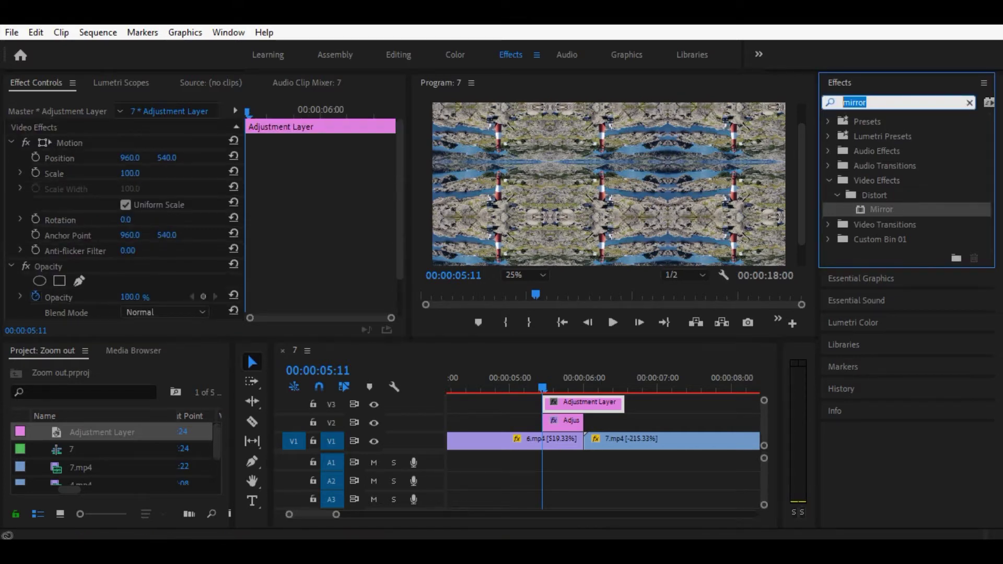
pyautogui.write('t')
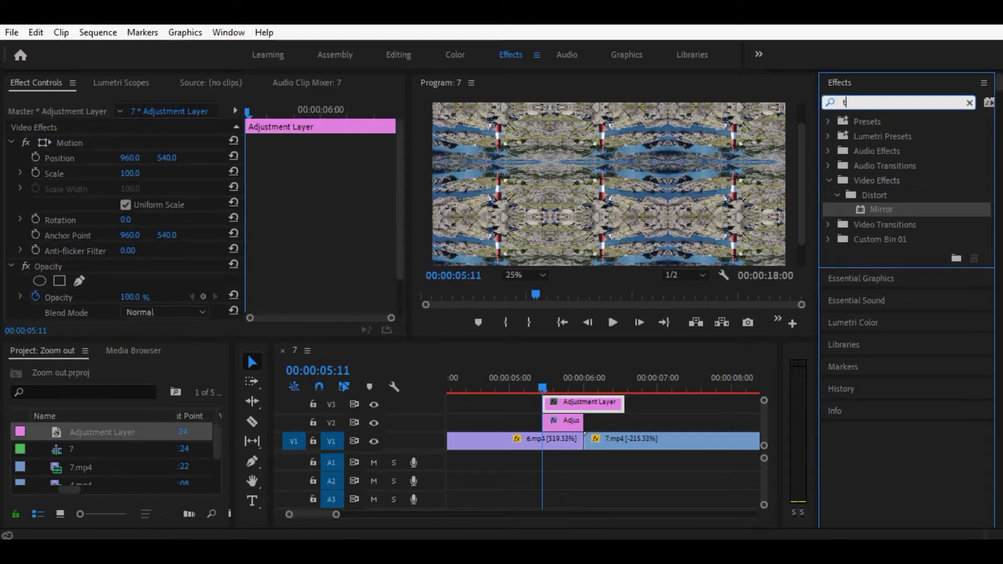
pyautogui.write('ransfo')
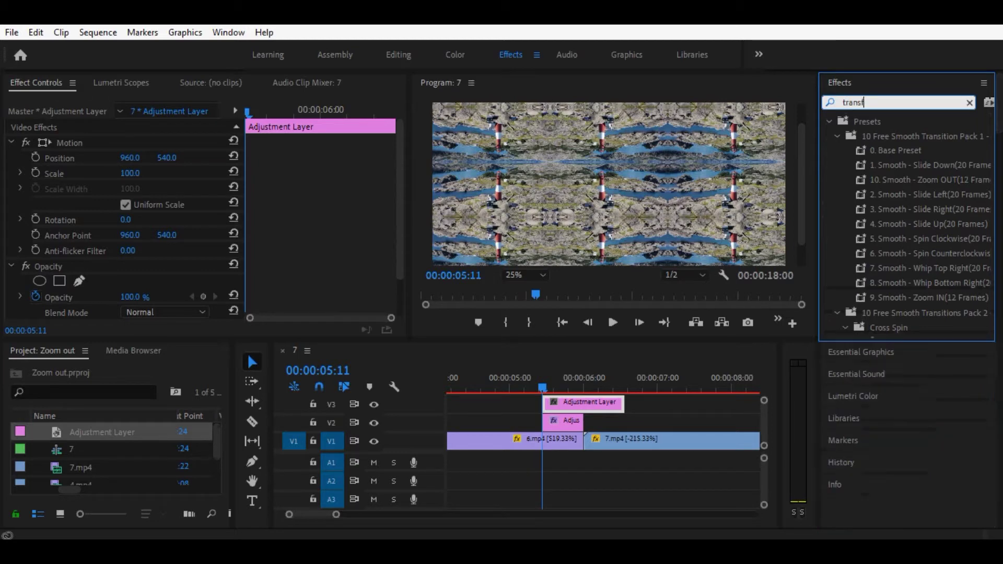
pyautogui.write('rm')
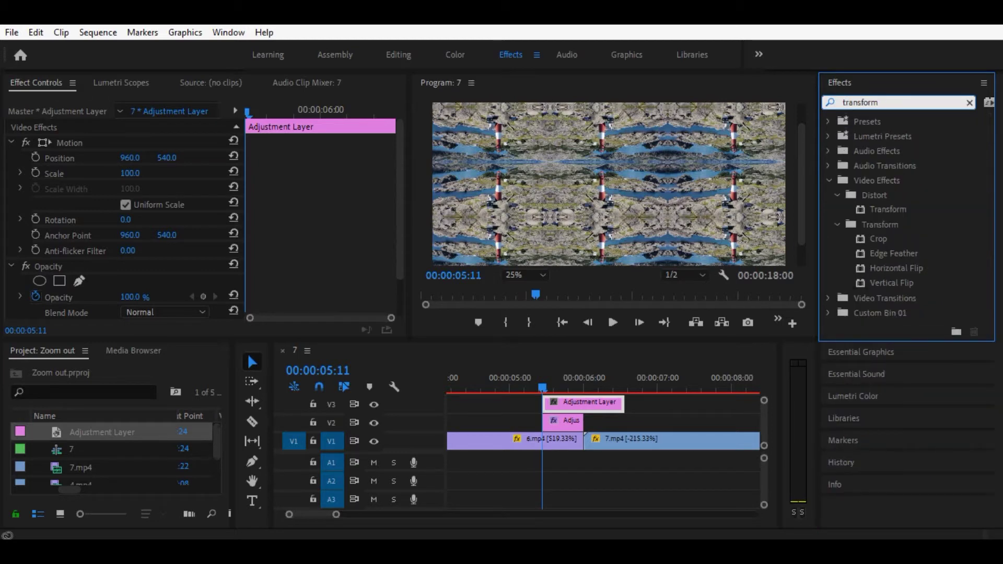
pyautogui.click(889, 209)
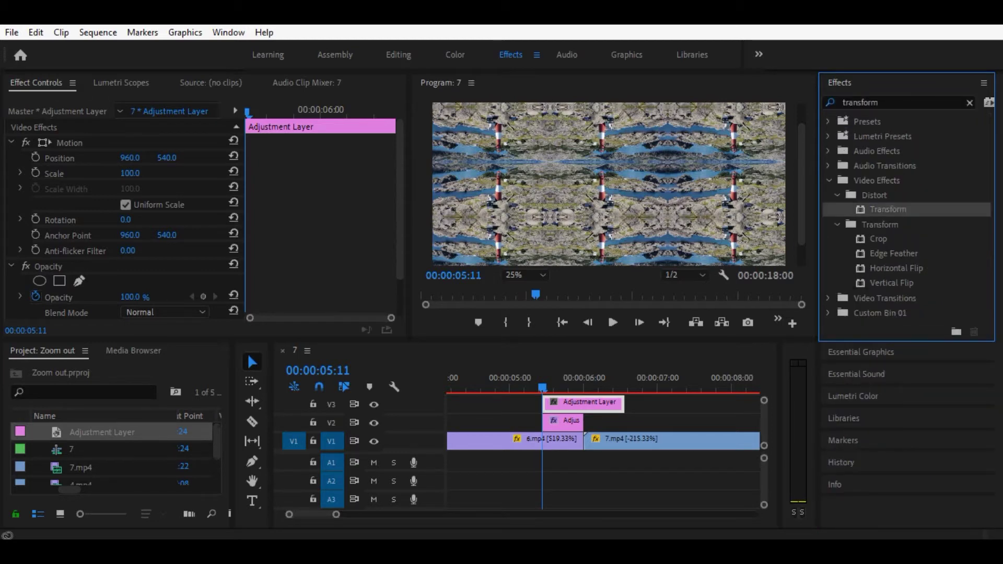
pyautogui.moveTo(888, 209); pyautogui.dragTo(586, 402)
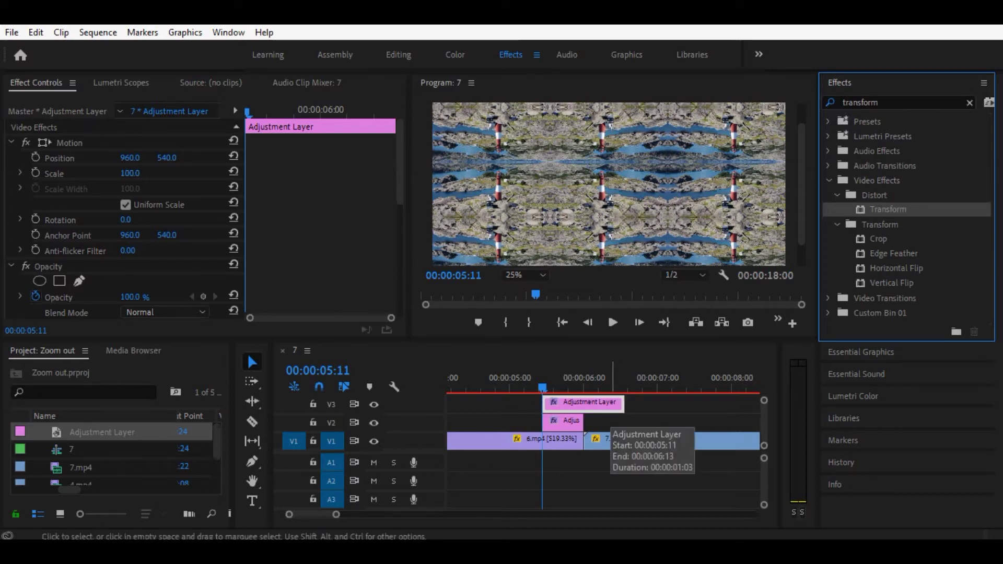
pyautogui.press('=')
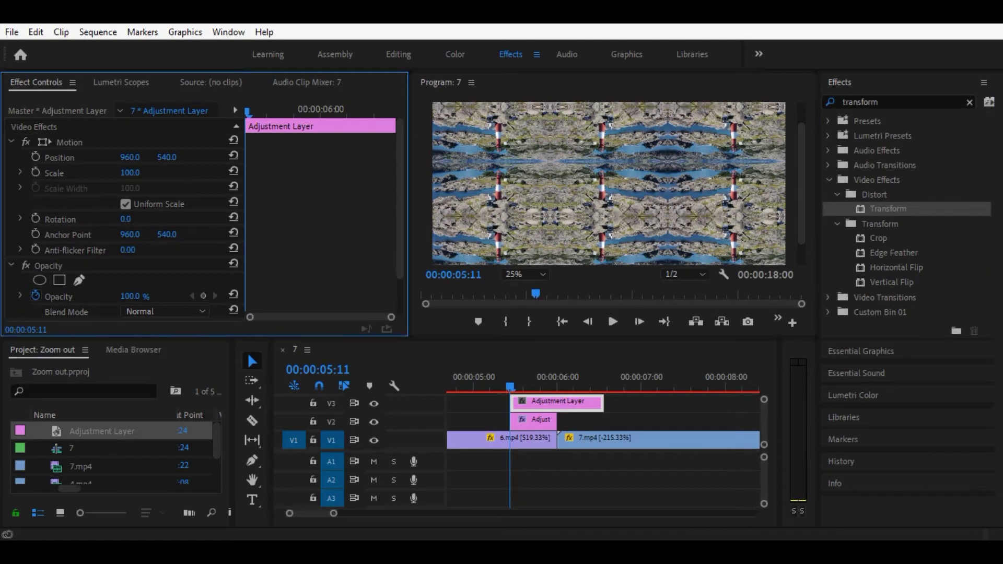
pyautogui.hotkey('shift', '7')
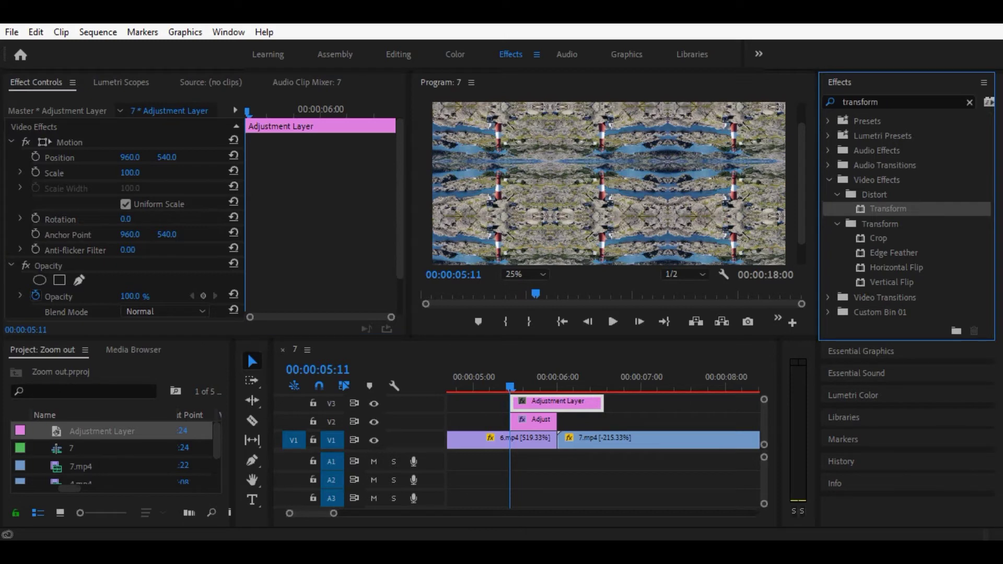
pyautogui.moveTo(557, 403)
pyautogui.mouseDown()
pyautogui.moveTo(571, 375)
pyautogui.moveTo(557, 402)
pyautogui.mouseUp()
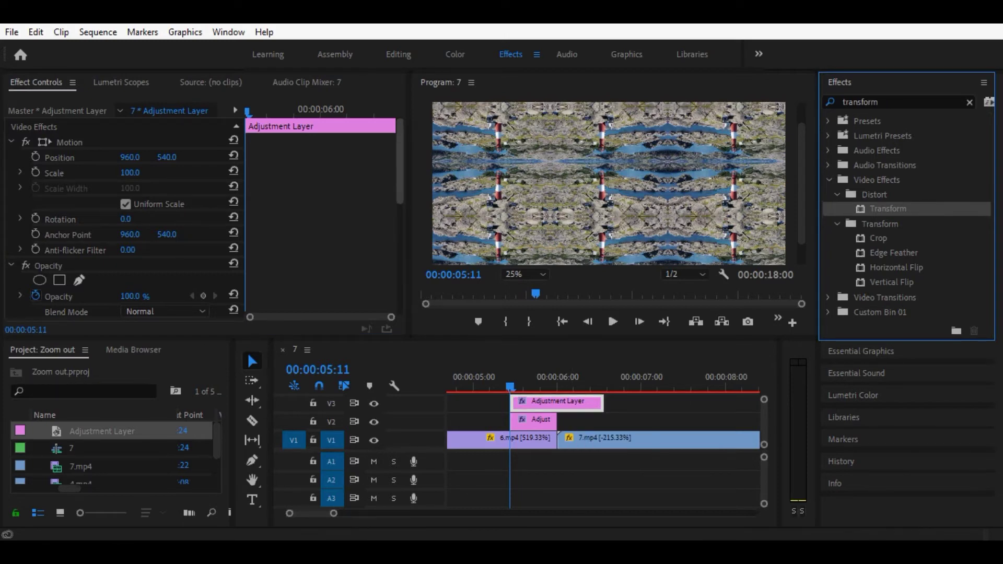
# Uncheck Transform's Use Composition's Shutter Angle and set Shutter Angle to 300
pyautogui.scroll(-8, 126, 220)
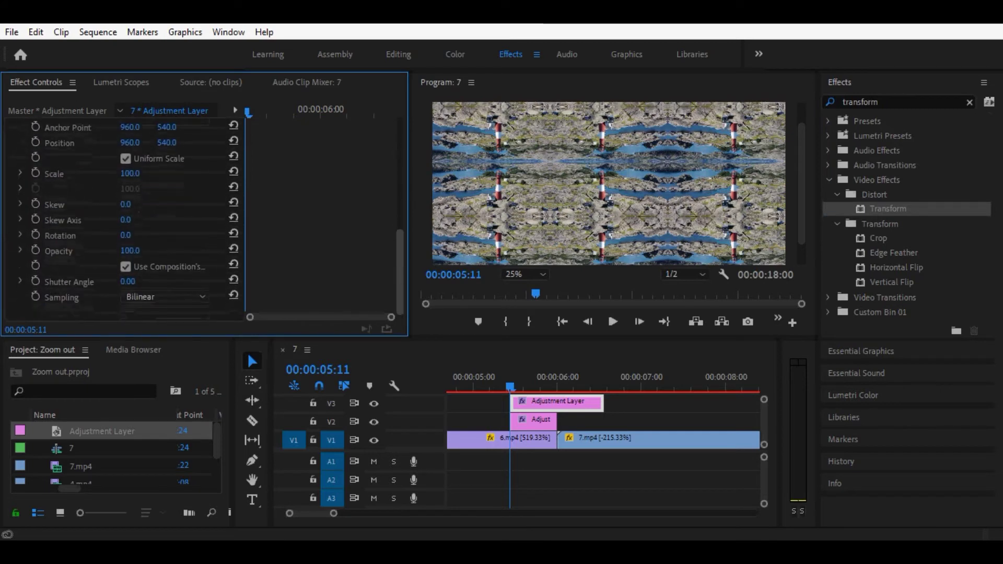
pyautogui.click(125, 266)
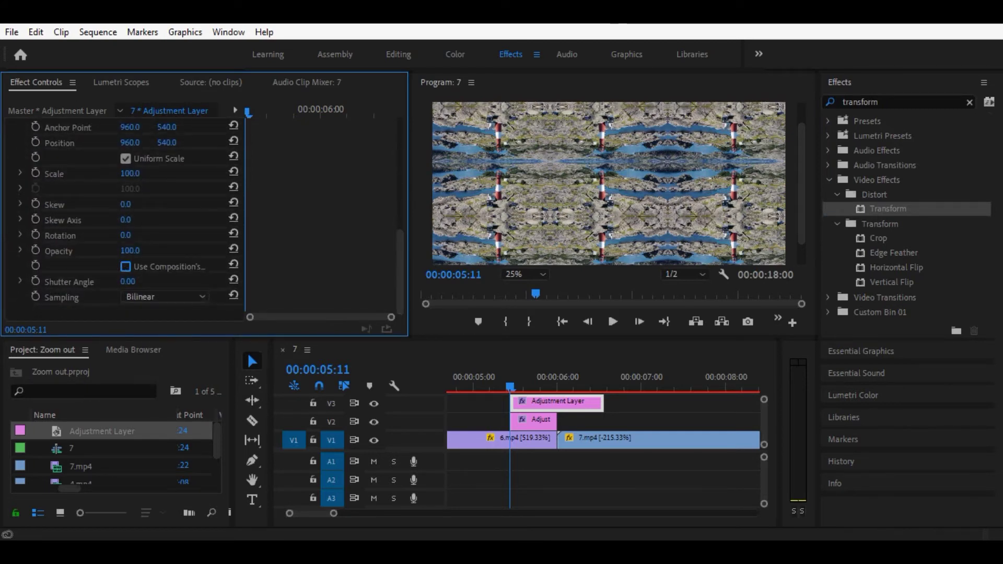
pyautogui.click(130, 281)
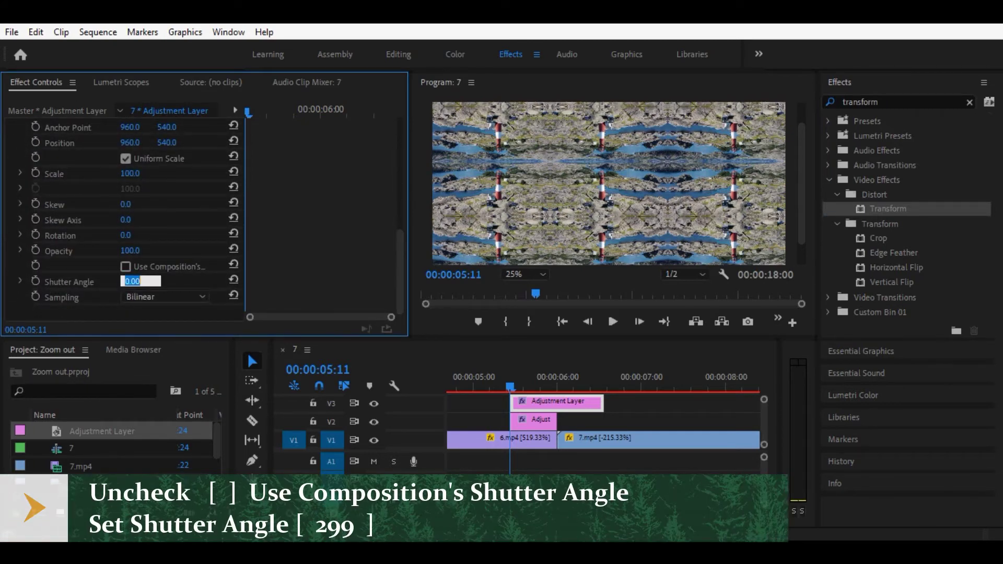
pyautogui.write('300')
pyautogui.press('Return')
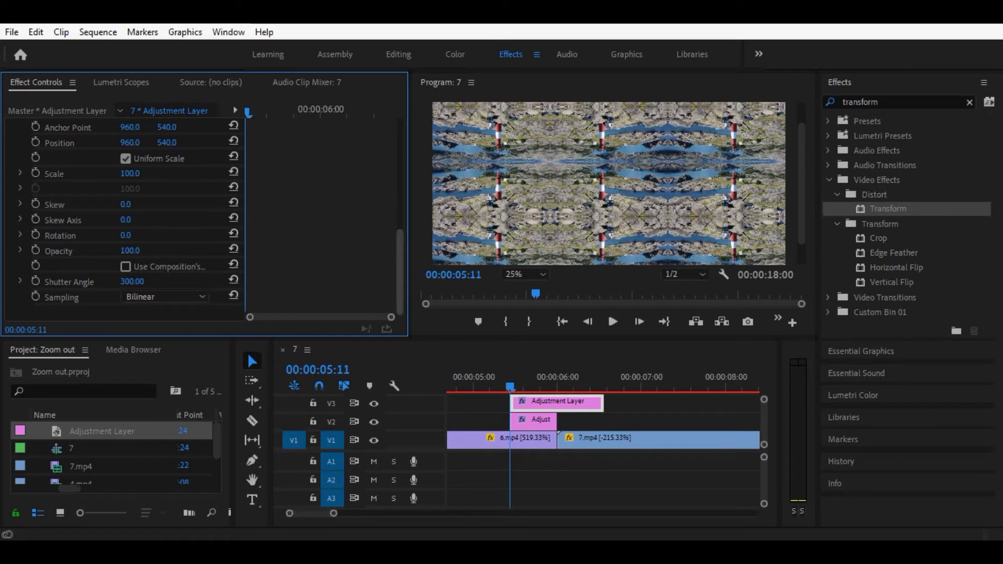
pyautogui.scroll(2, 126, 220)
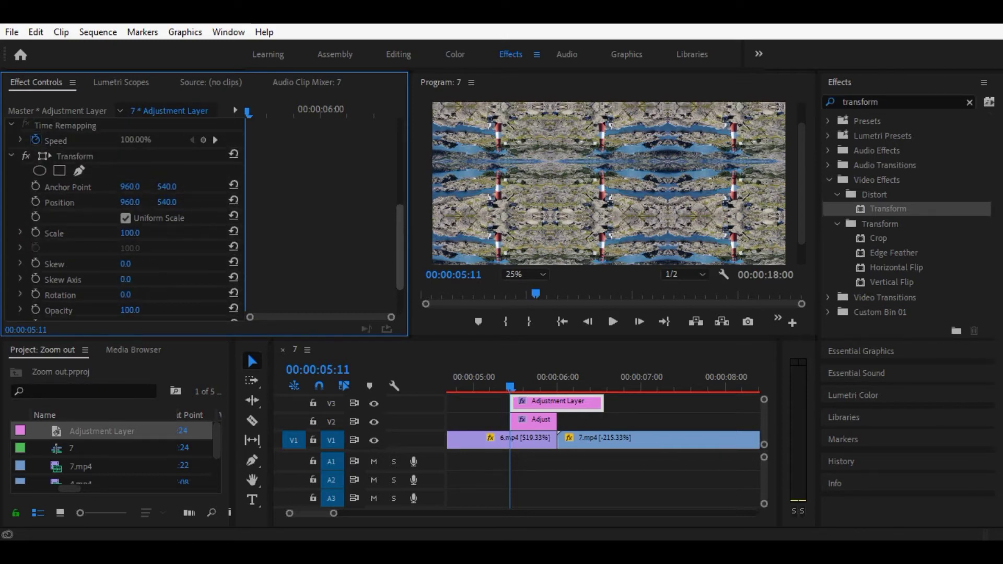
# Turn on Scale keyframing at the layer start (00:00:05:11) with a value of 300
pyautogui.scroll(1, 125, 220)
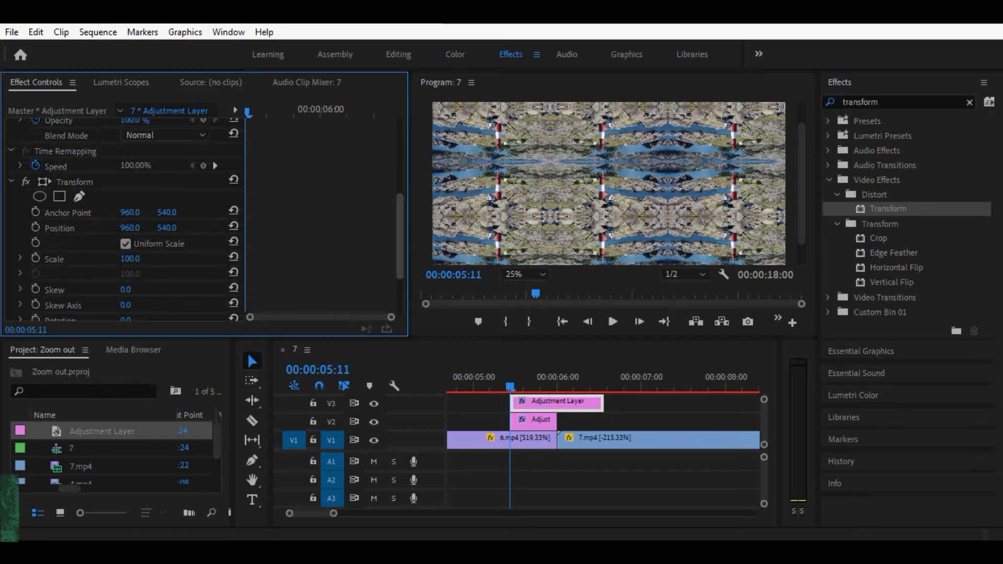
pyautogui.click(35, 258)
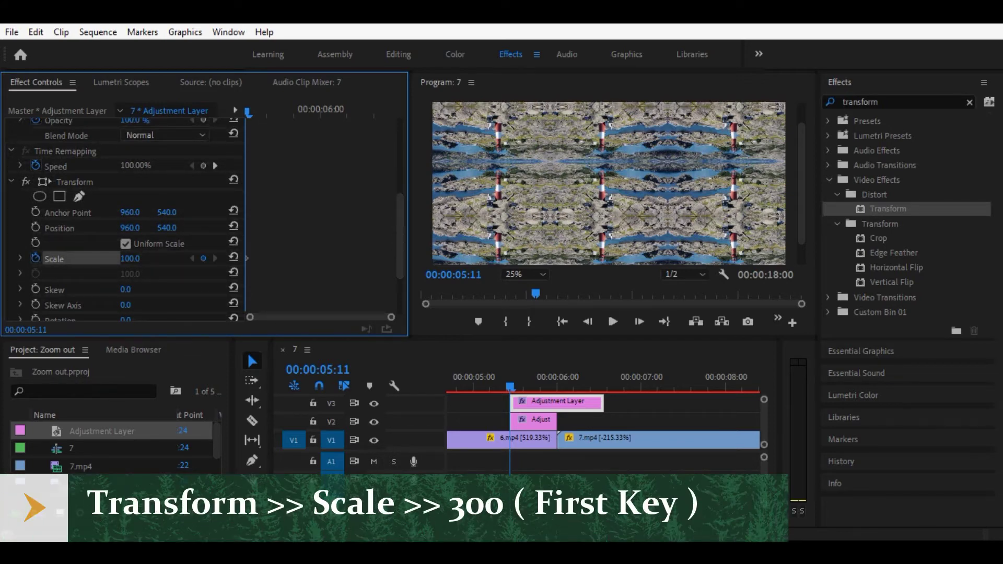
pyautogui.click(131, 258)
pyautogui.write('300')
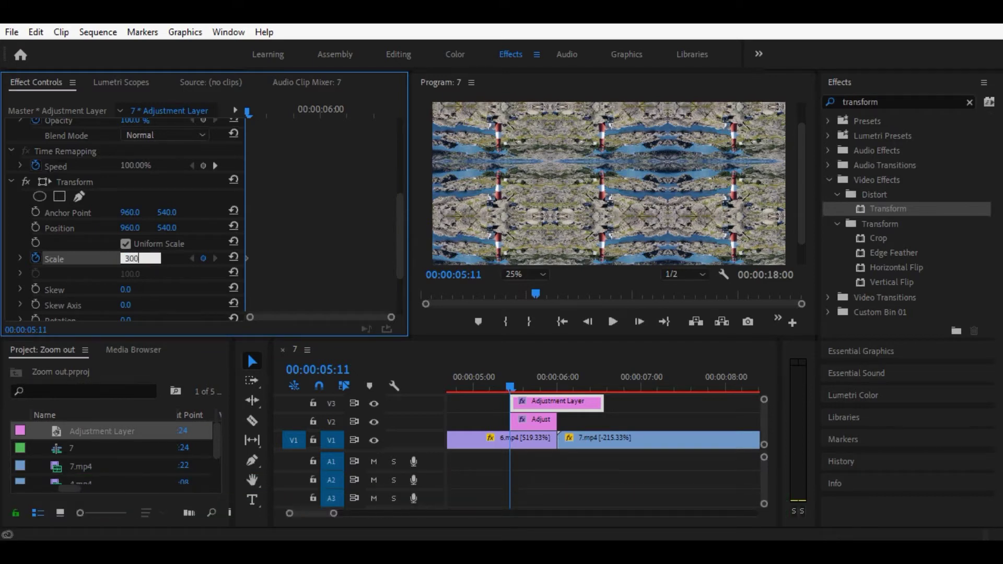
pyautogui.press('Return')
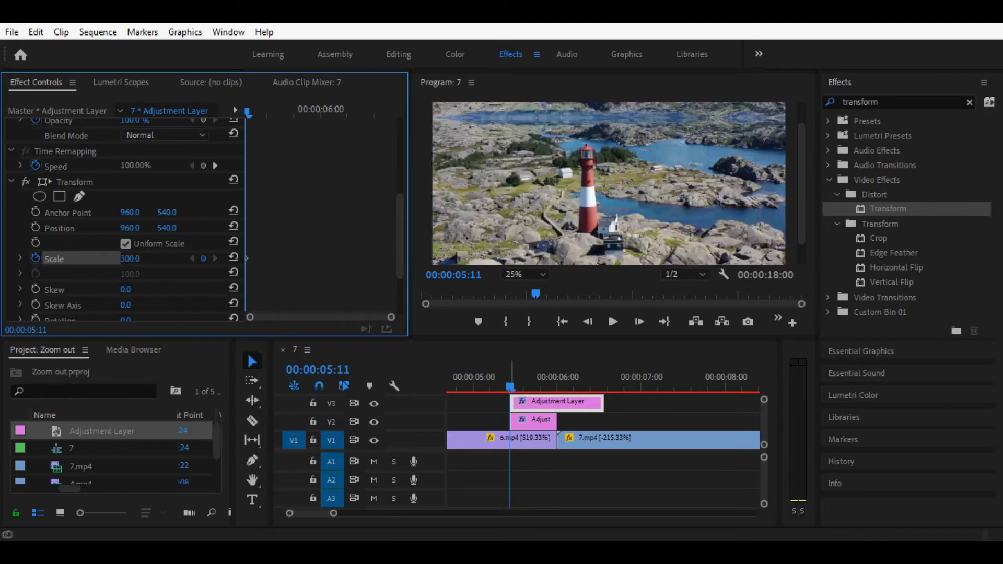
# Add a second Scale keyframe of 100 at 00:00:06:13 on the V3 adjustment layer
pyautogui.moveTo(511, 386); pyautogui.dragTo(605, 387)
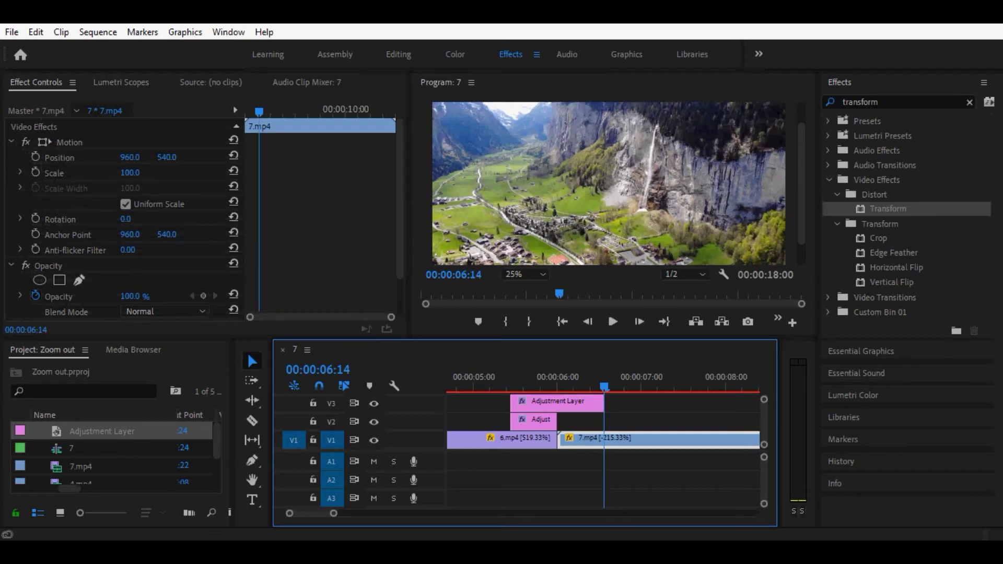
pyautogui.press('Left')
pyautogui.click(558, 401)
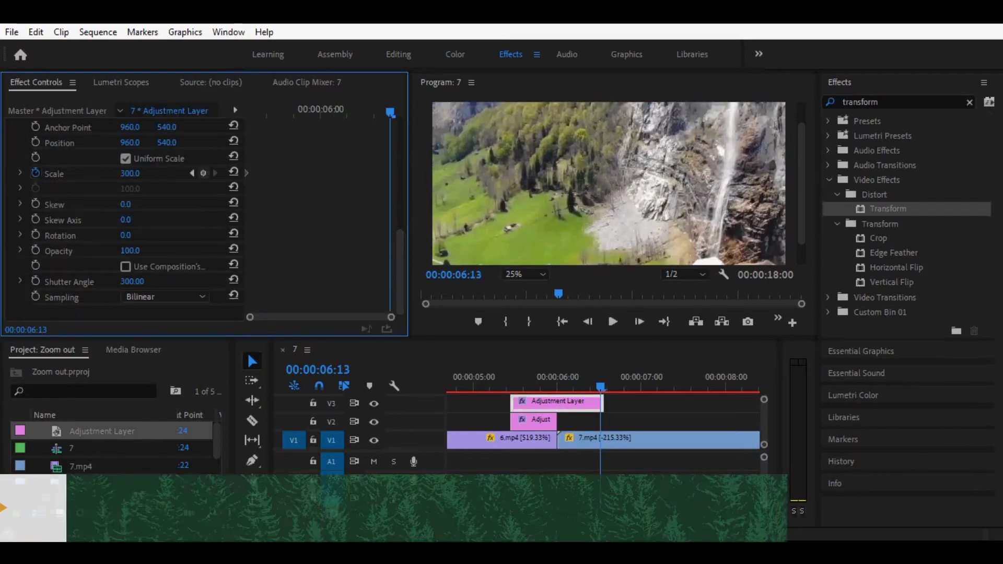
pyautogui.click(203, 173)
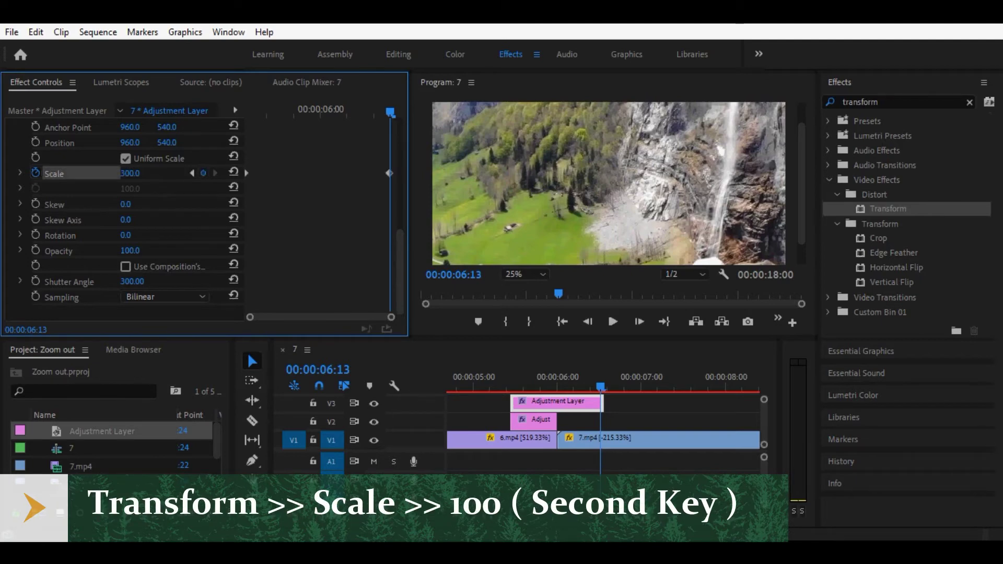
pyautogui.click(131, 173)
pyautogui.write('100')
pyautogui.press('Return')
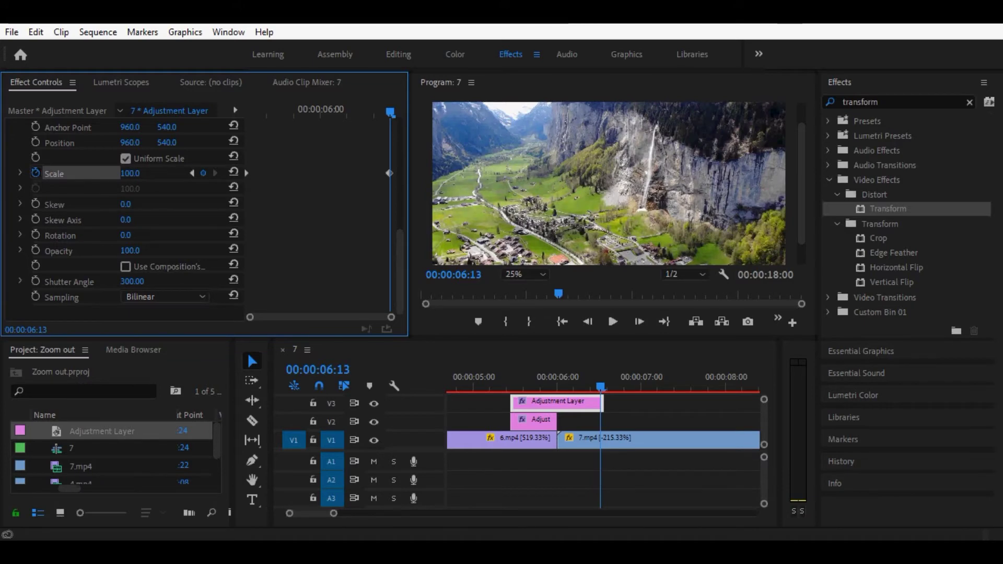
pyautogui.click(511, 388)
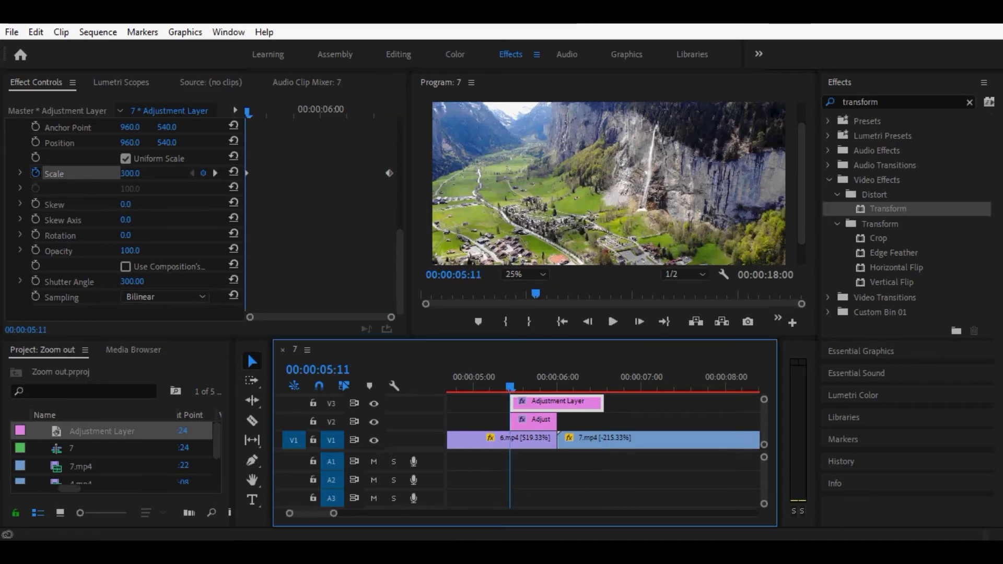
pyautogui.press('Right')
pyautogui.press('Right')
pyautogui.press('Right')
pyautogui.press('Right')
pyautogui.press('Right')
pyautogui.press('Right')
pyautogui.press('Right')
pyautogui.press('Right')
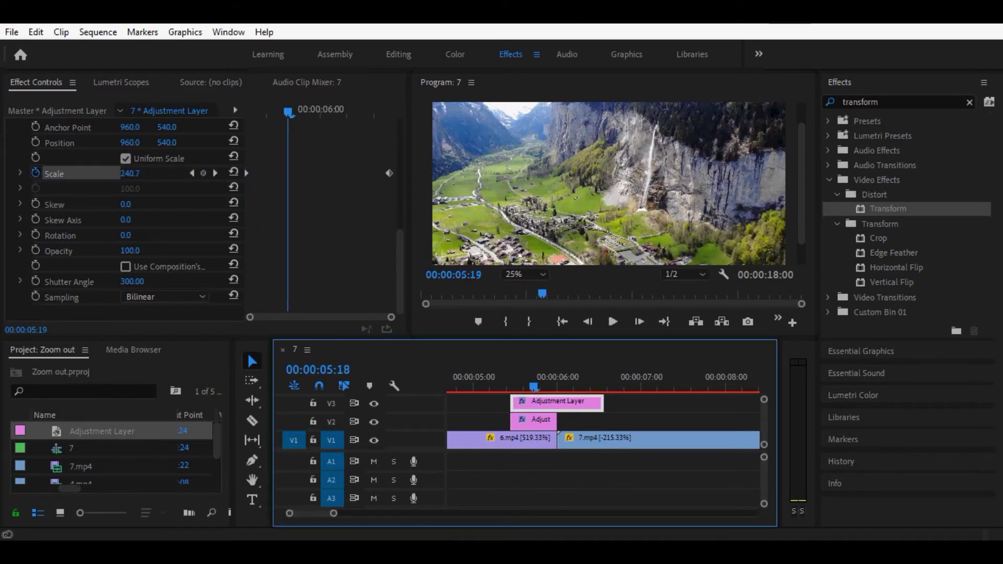
pyautogui.press('Left')
pyautogui.press('Left')
pyautogui.press('Left')
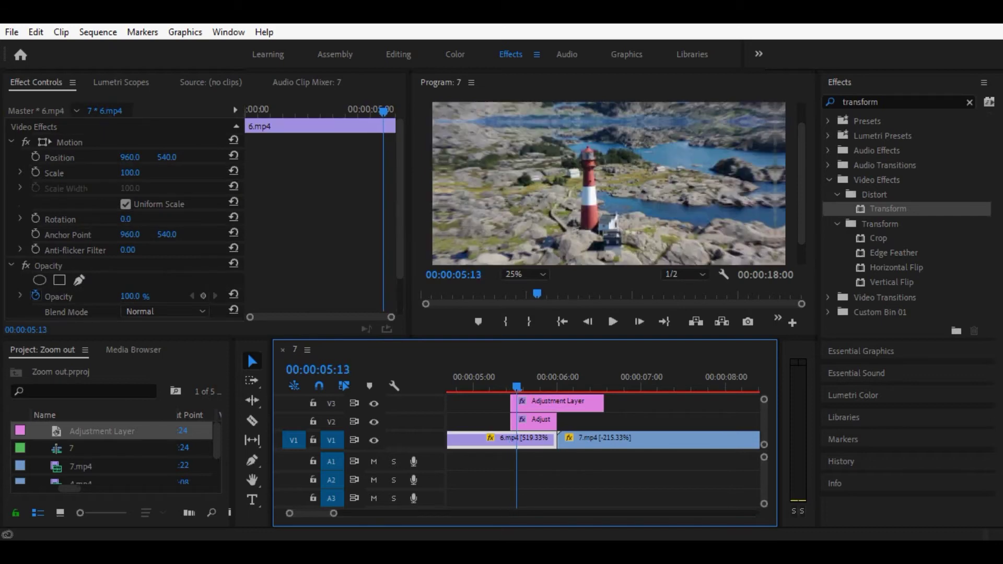
pyautogui.press('Right')
pyautogui.press('Right')
pyautogui.press('Right')
pyautogui.press('Right')
pyautogui.press('Right')
pyautogui.press('Right')
pyautogui.press('Right')
pyautogui.press('Right')
pyautogui.press('Right')
pyautogui.press('Right')
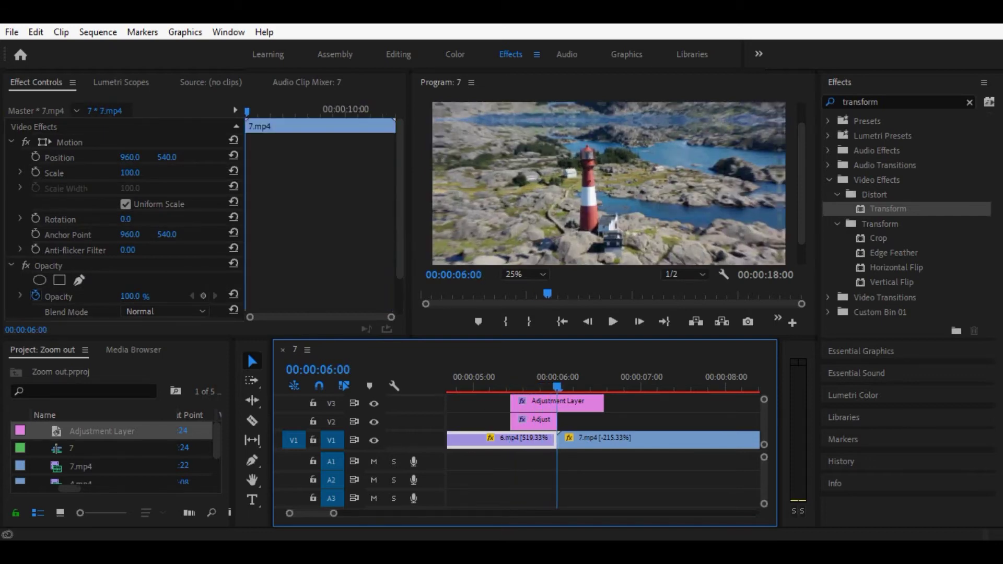
pyautogui.press('Right')
pyautogui.press('Right')
pyautogui.press('Right')
pyautogui.press('Right')
pyautogui.press('Right')
pyautogui.press('Right')
pyautogui.press('Right')
pyautogui.press('Right')
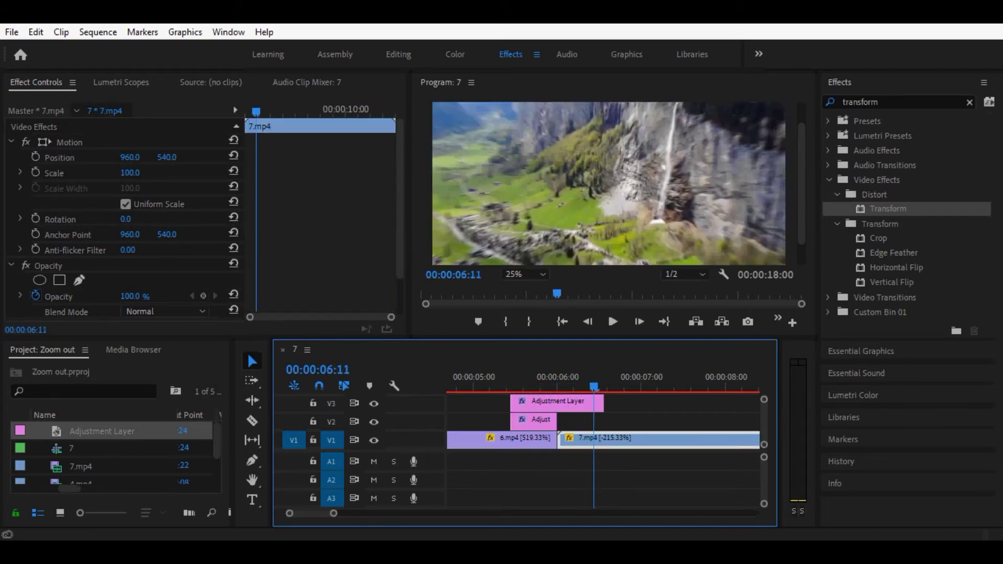
pyautogui.press('Right')
pyautogui.press('Right')
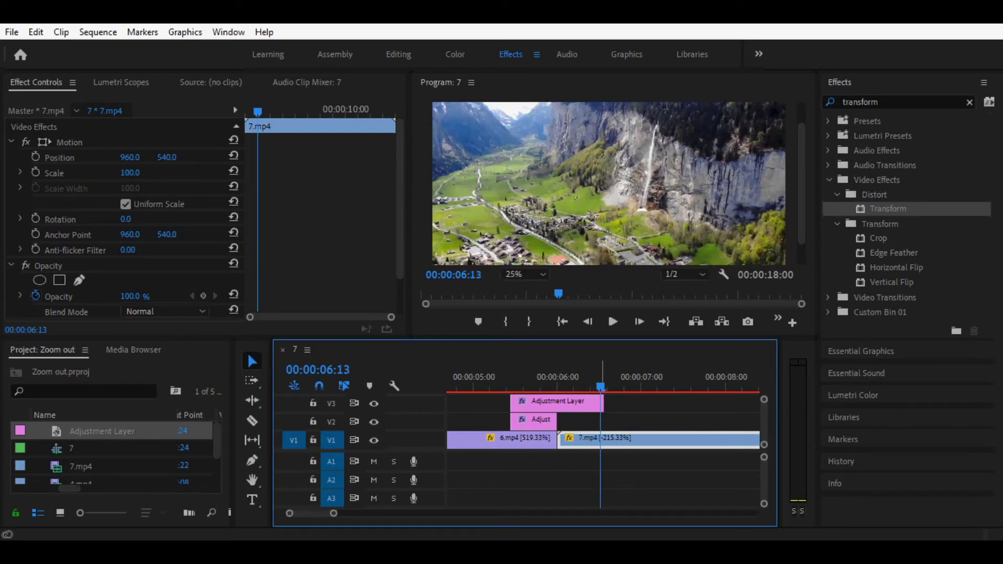
pyautogui.click(510, 388)
pyautogui.click(538, 402)
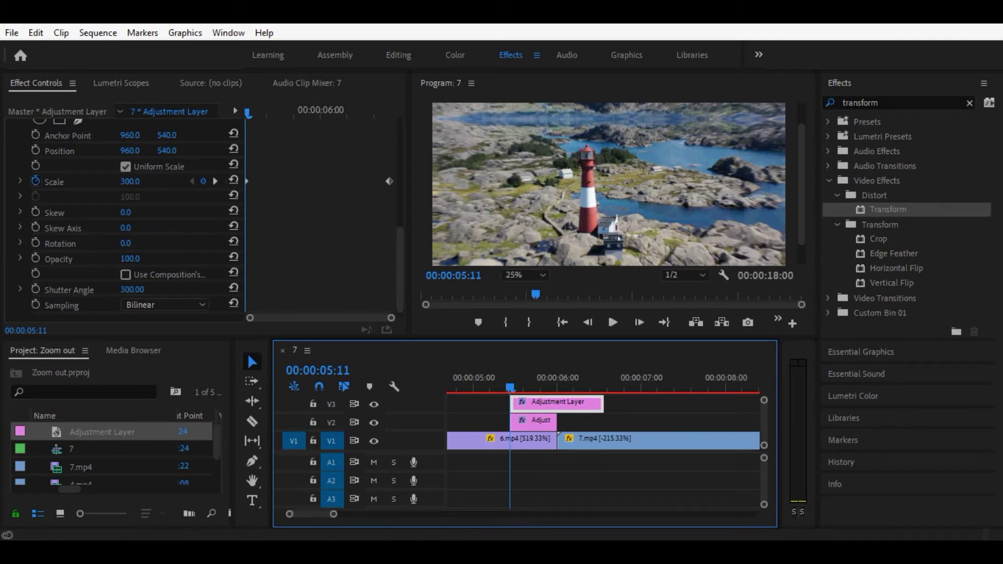
# Set Ease Out on the first Scale keyframe and Ease In on the second
pyautogui.click(20, 181)
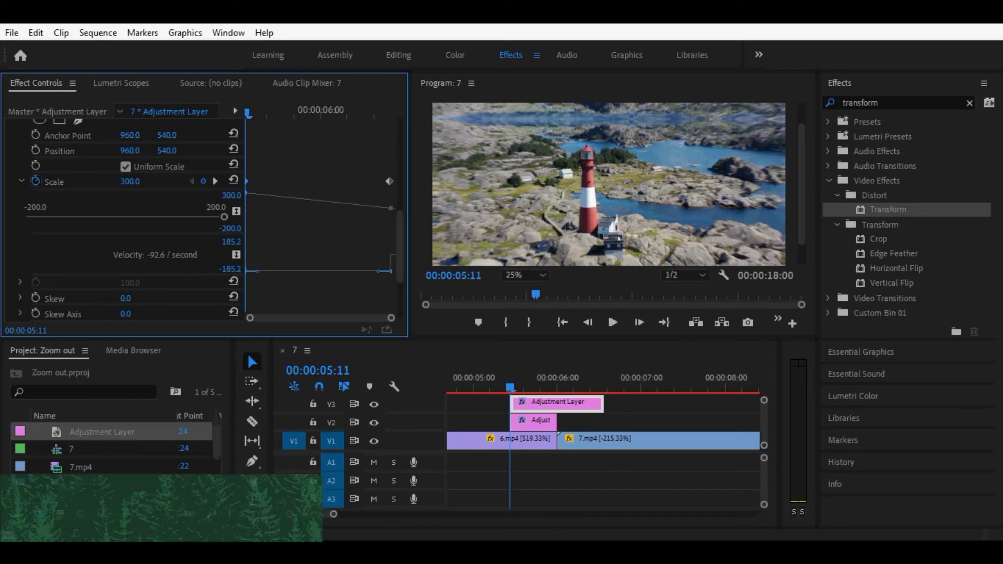
pyautogui.rightClick(247, 182)
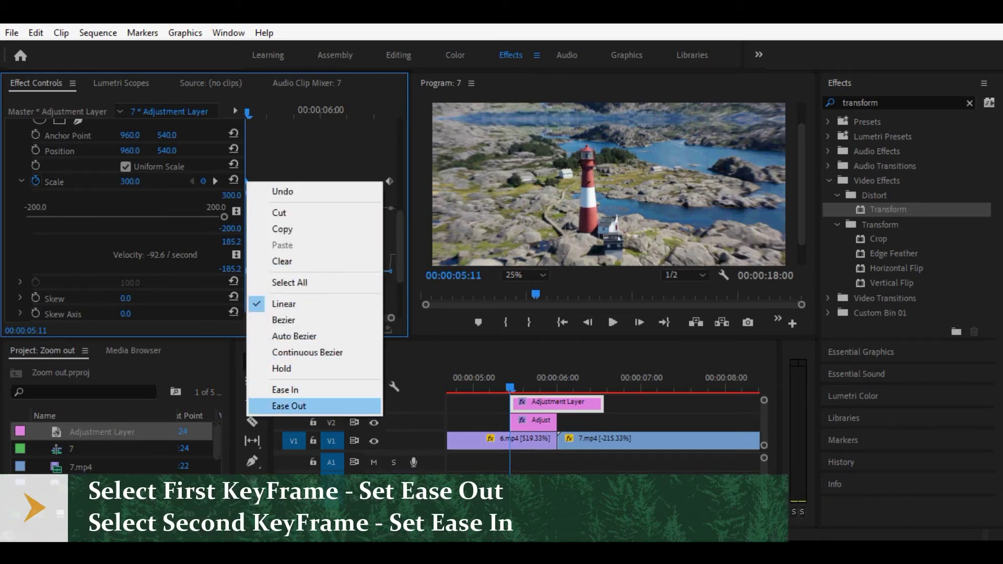
pyautogui.click(289, 406)
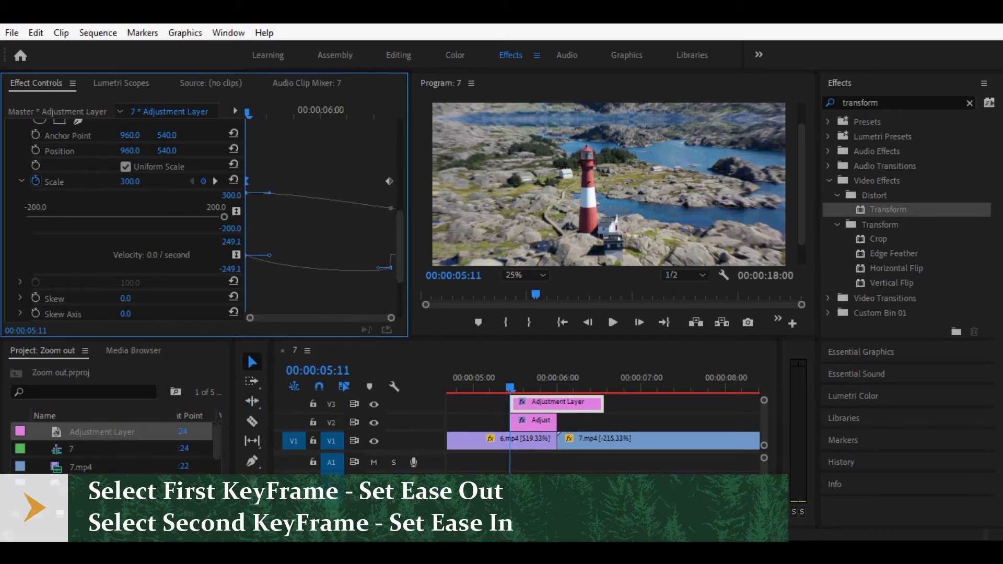
pyautogui.click(389, 181)
pyautogui.rightClick(389, 181)
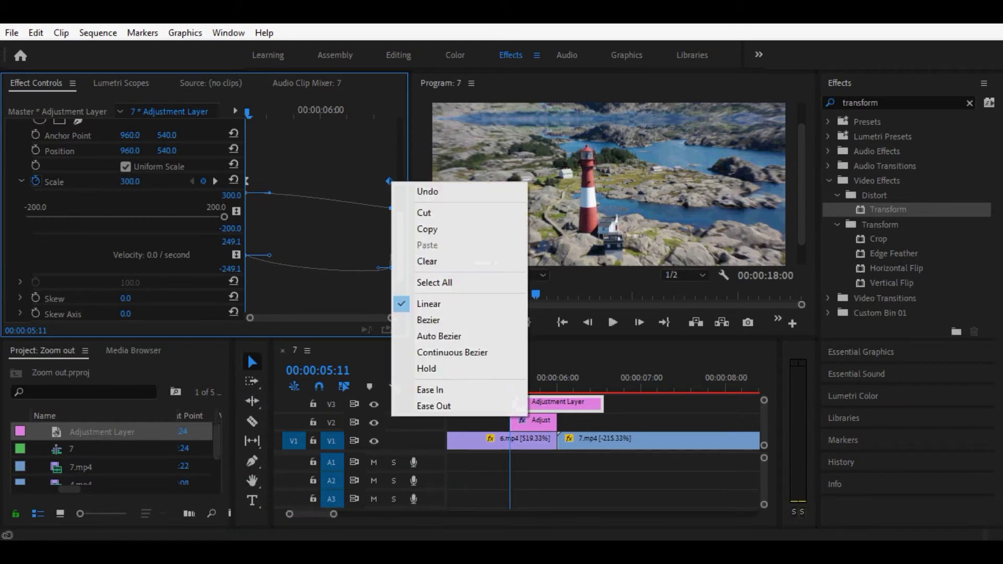
pyautogui.click(413, 385)
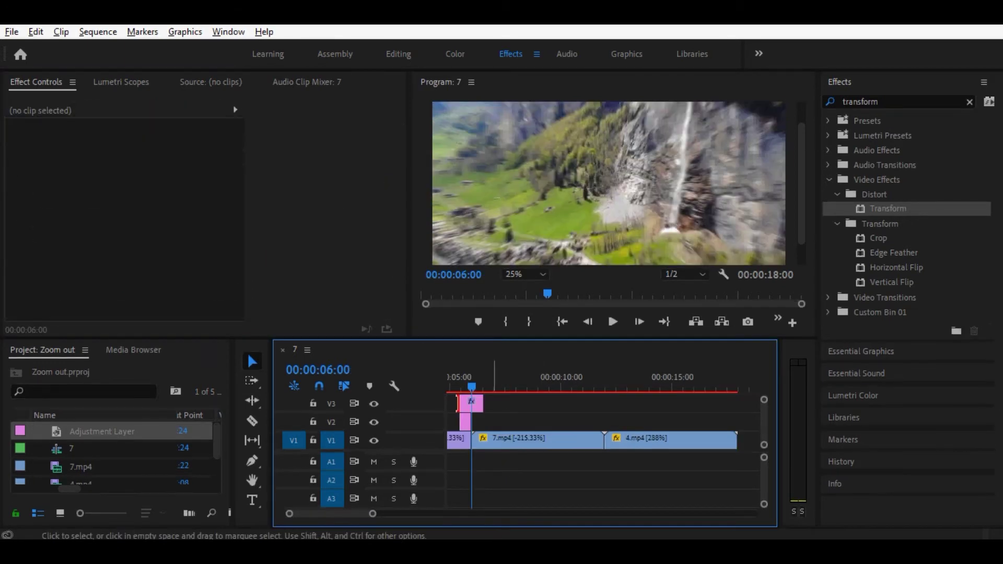
pyautogui.moveTo(471, 403)
pyautogui.mouseDown()
pyautogui.moveTo(474, 411)
pyautogui.moveTo(457, 404)
pyautogui.mouseUp()
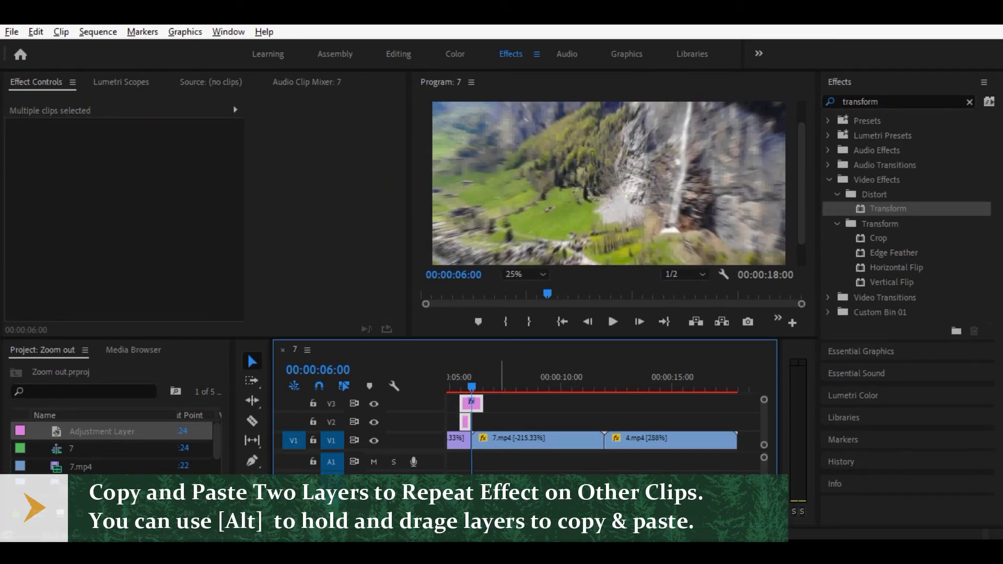
# Duplicate the V2 and V3 adjustment layers onto the cut between 7.mp4 and 4.mp4
pyautogui.hotkey('ctrl', 'shift', 'a')
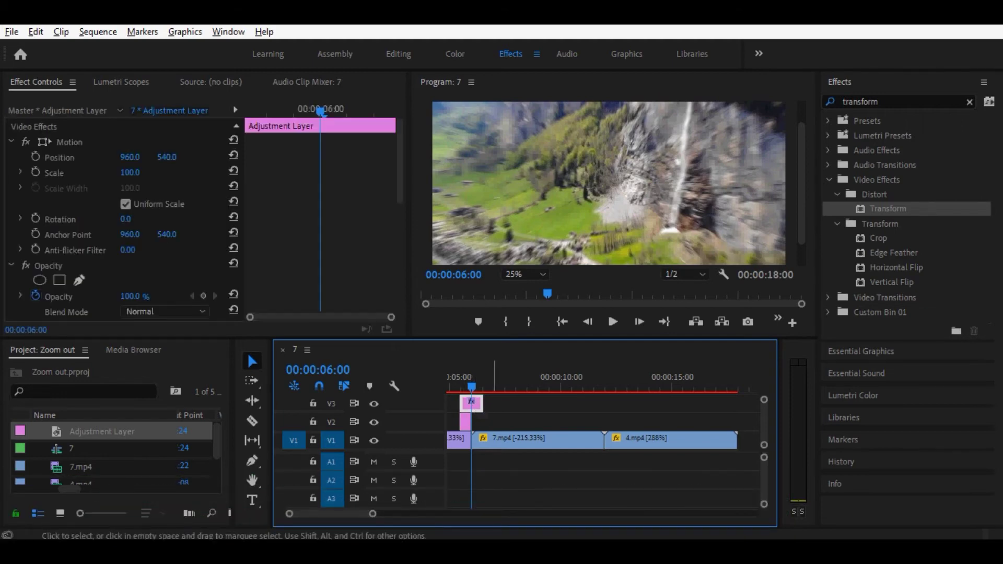
pyautogui.scroll(3, 603, 450)
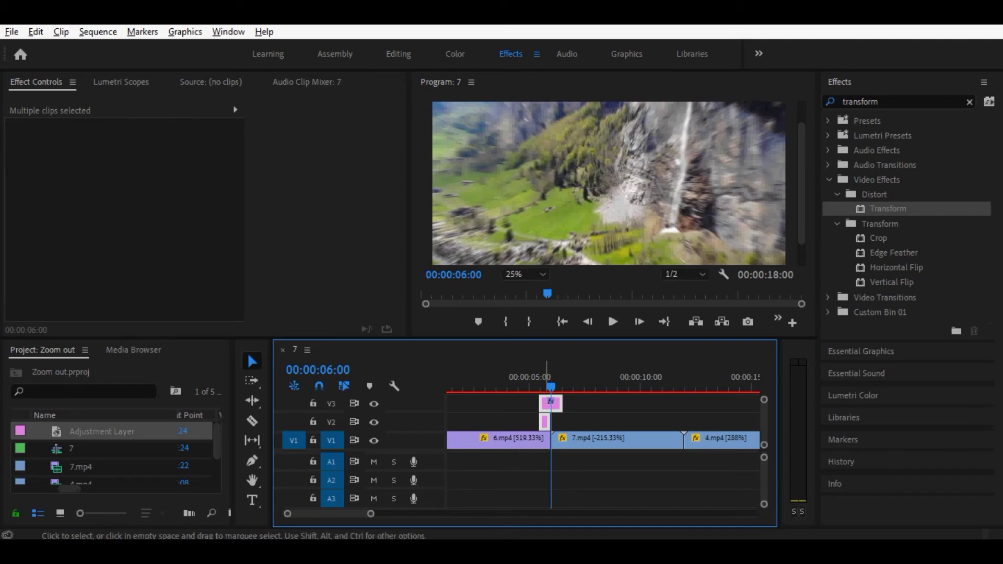
pyautogui.moveTo(549, 410); pyautogui.dragTo(695, 410)
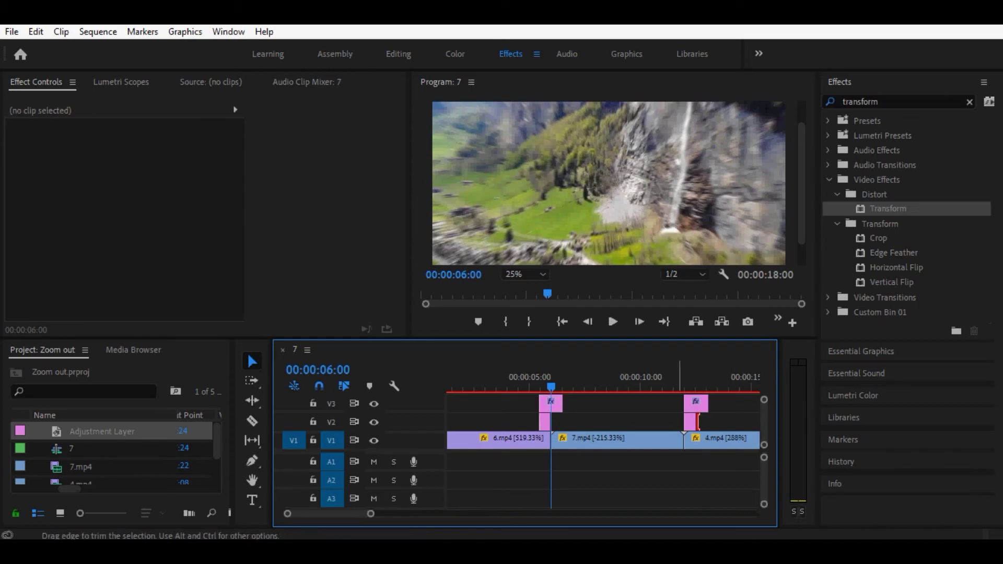
pyautogui.moveTo(671, 400)
pyautogui.mouseDown()
pyautogui.moveTo(698, 423)
pyautogui.moveTo(684, 403)
pyautogui.mouseUp()
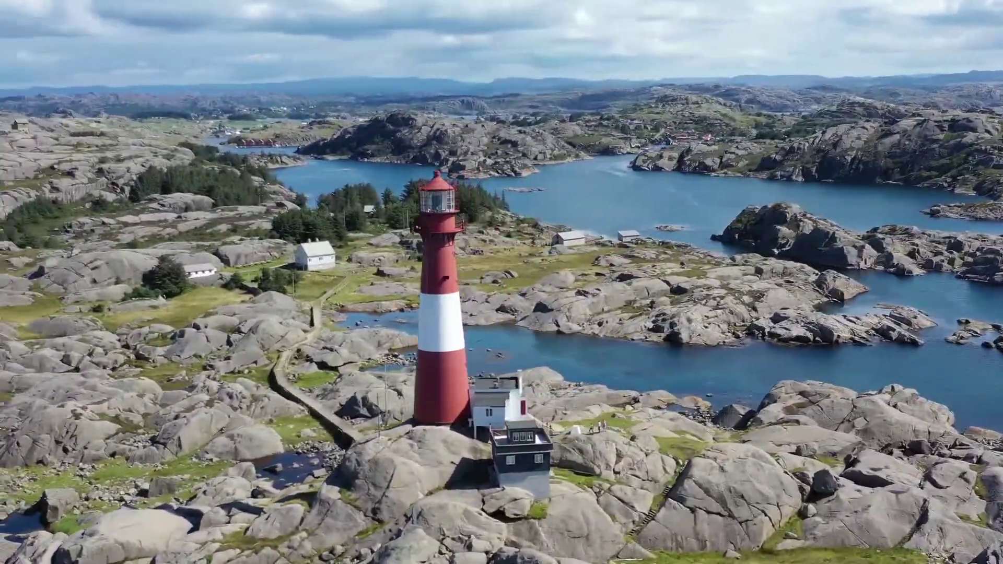
pyautogui.click(502, 516)
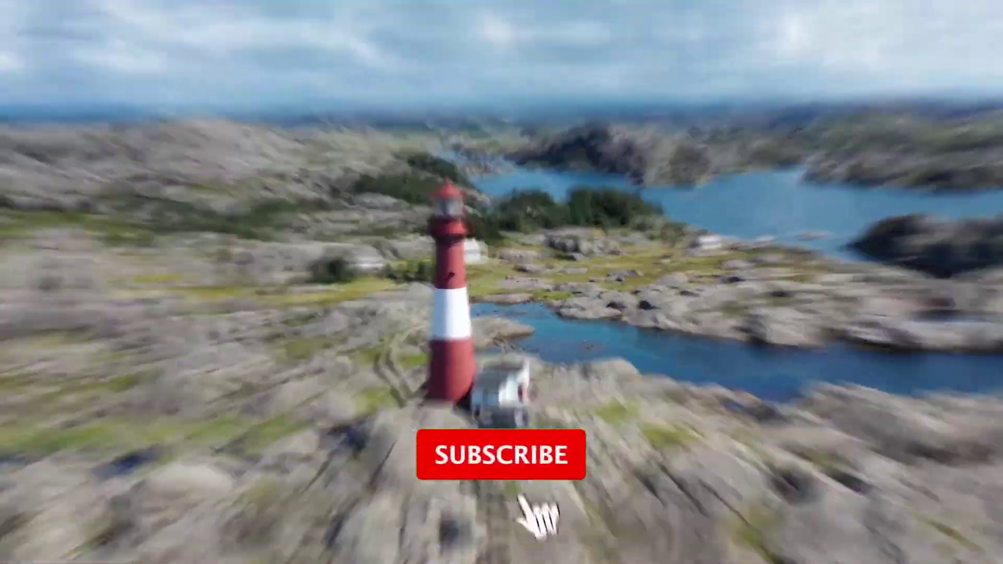